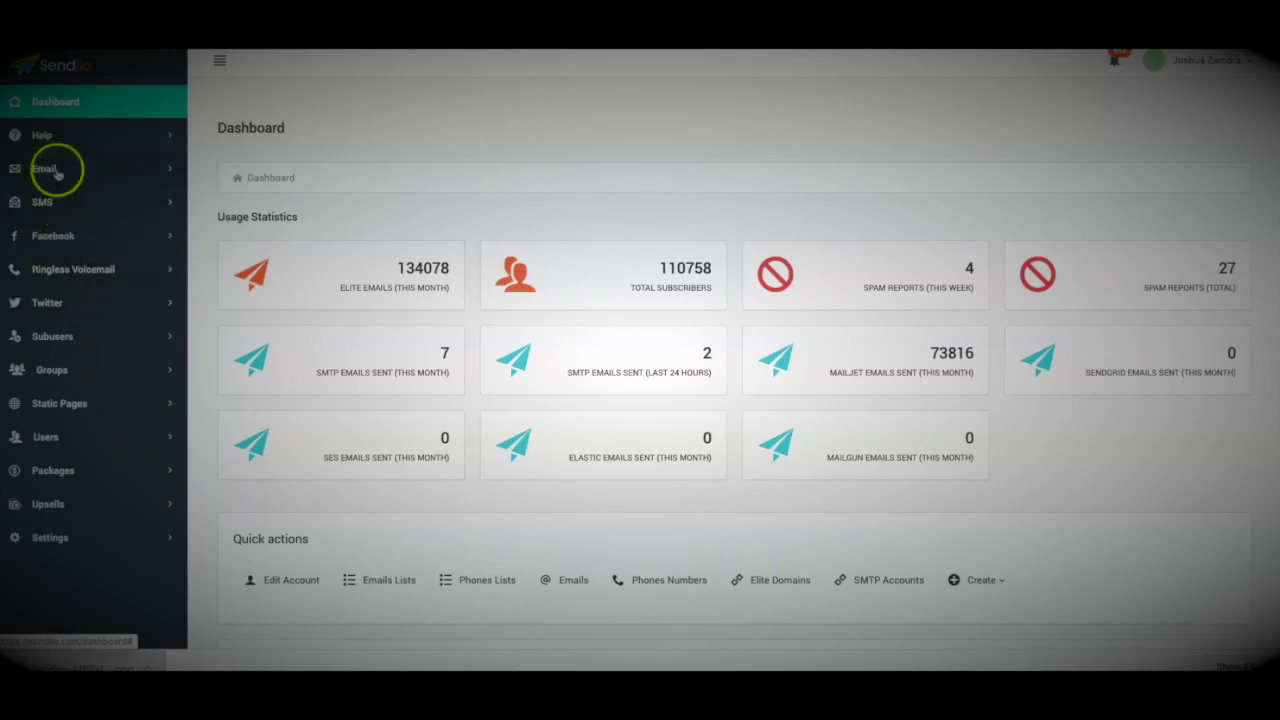
Step: From the usage-statistics dashboard, expand the Email section of the sidebar
{"action": "left_click", "coordinate": [57, 171]}
Step: Reopen the Email section and expand Lists to reveal My Lists, Add List and Custom Fields
{"action": "left_click", "coordinate": [57, 171]}
{"action": "left_click", "coordinate": [57, 174]}
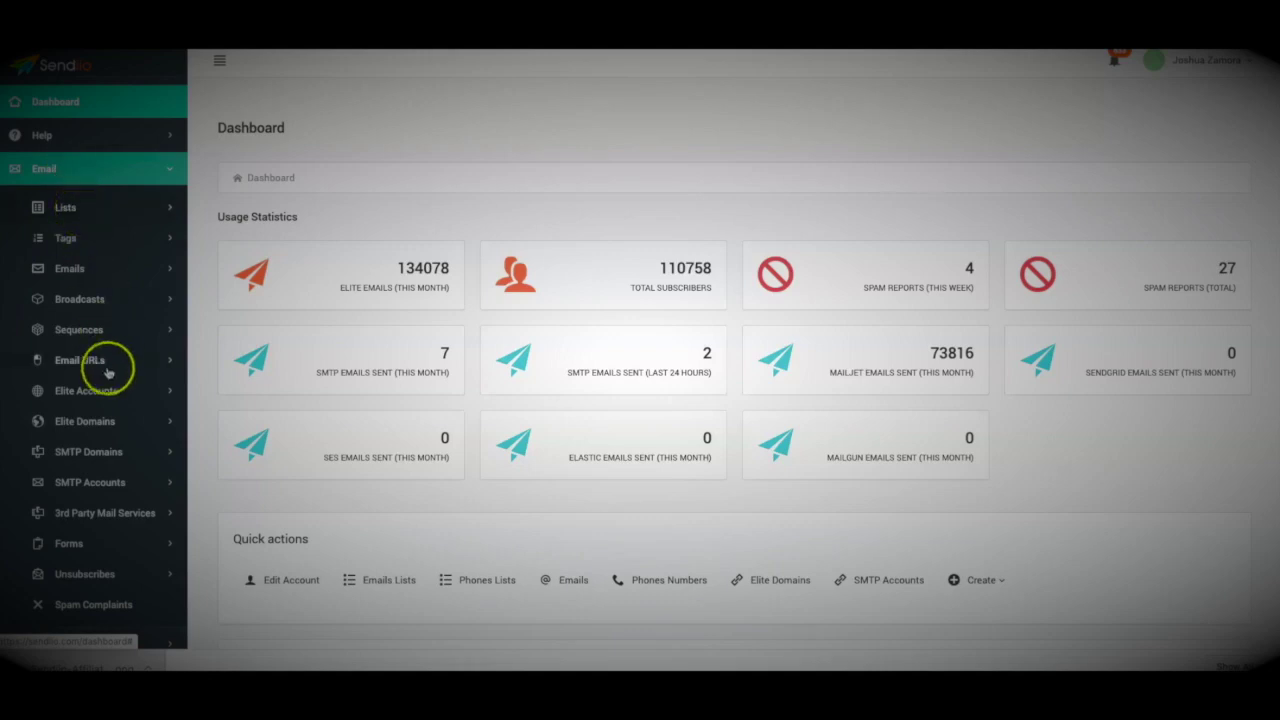
{"action": "scroll", "coordinate": [105, 370], "scroll_direction": "down", "scroll_amount": 1}
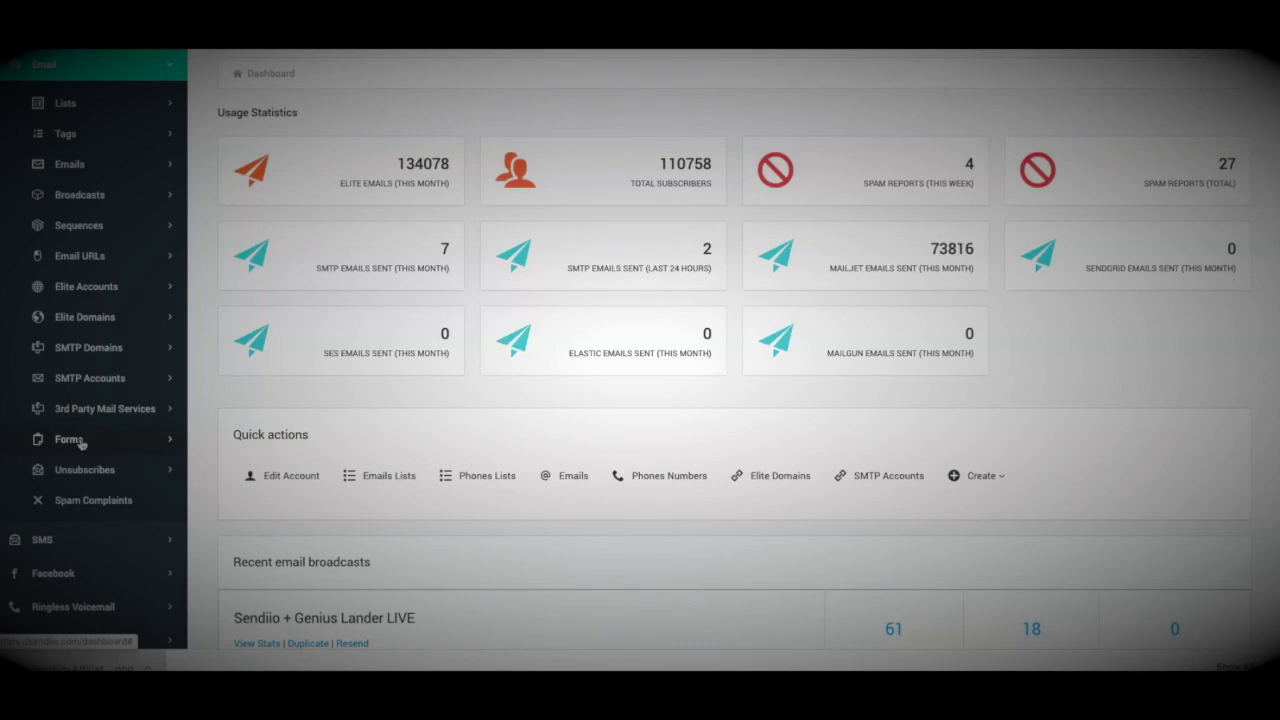
{"action": "scroll", "coordinate": [81, 443], "scroll_direction": "up", "scroll_amount": 1}
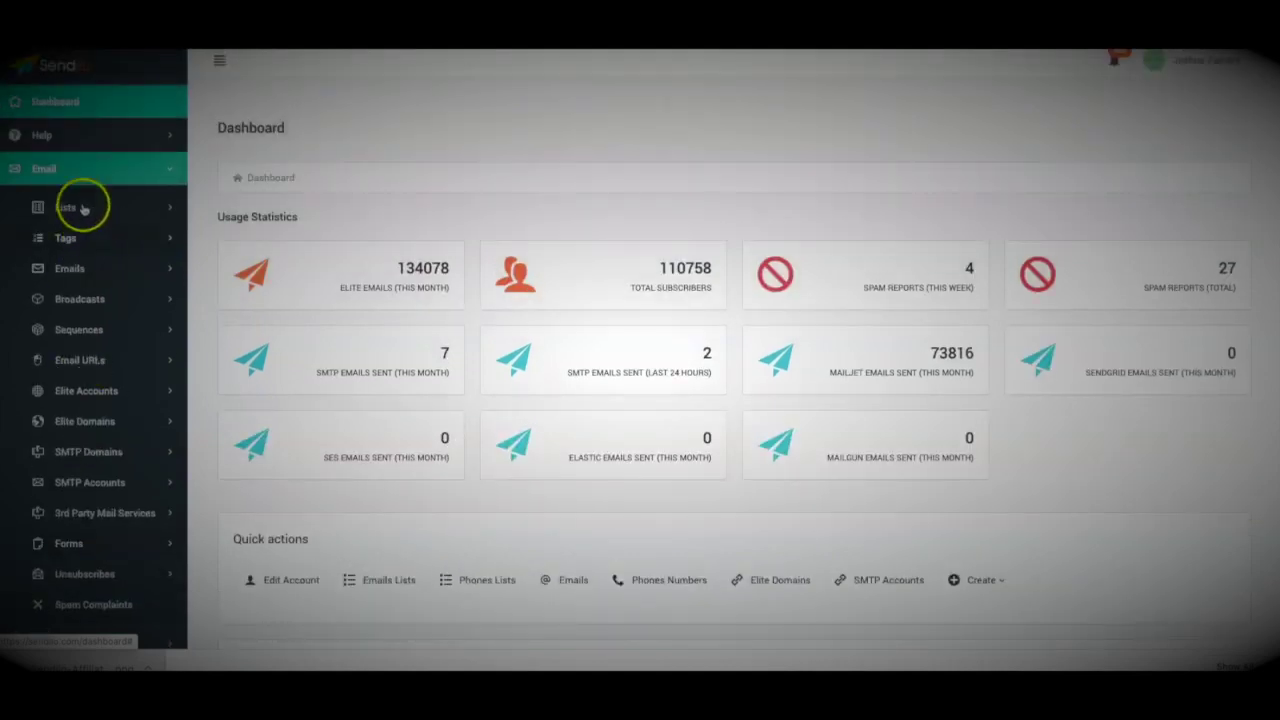
{"action": "left_click", "coordinate": [83, 208]}
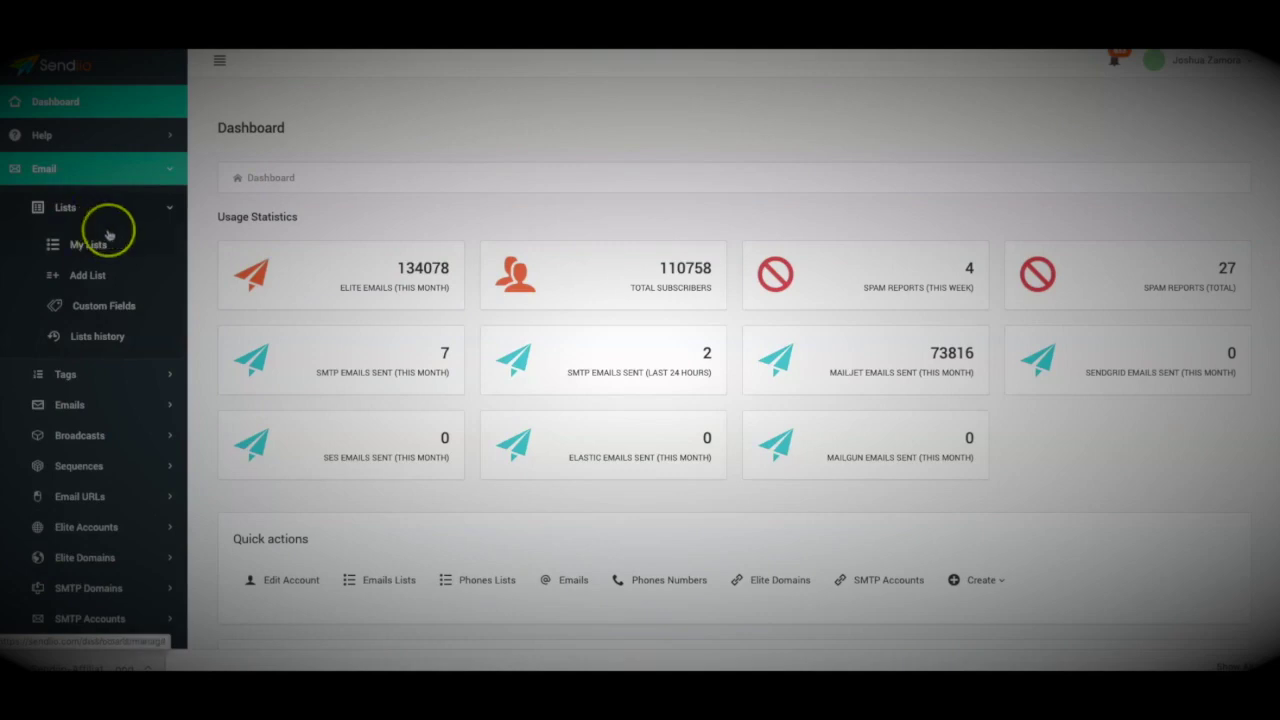
Step: Open Add List and name the new list 'Demo List 2', moving on to Description
{"action": "left_click", "coordinate": [88, 276]}
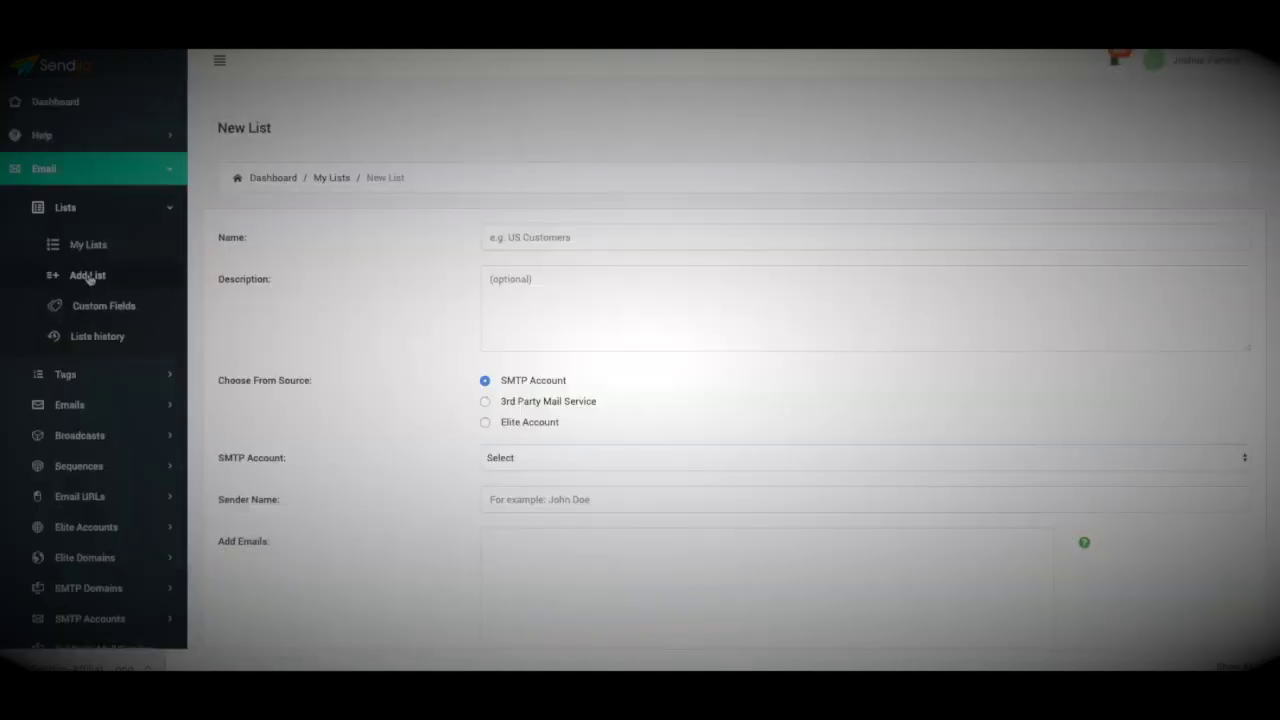
{"action": "left_click", "coordinate": [514, 237]}
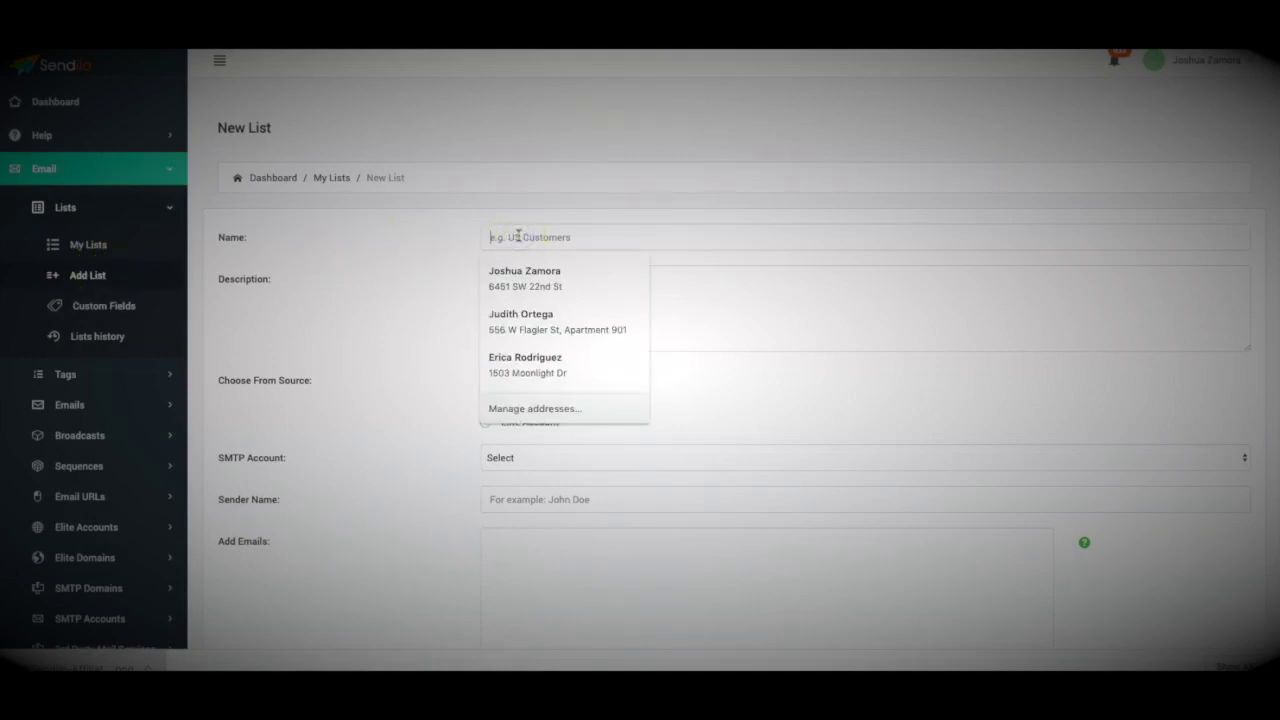
{"action": "type", "text": "Demo"}
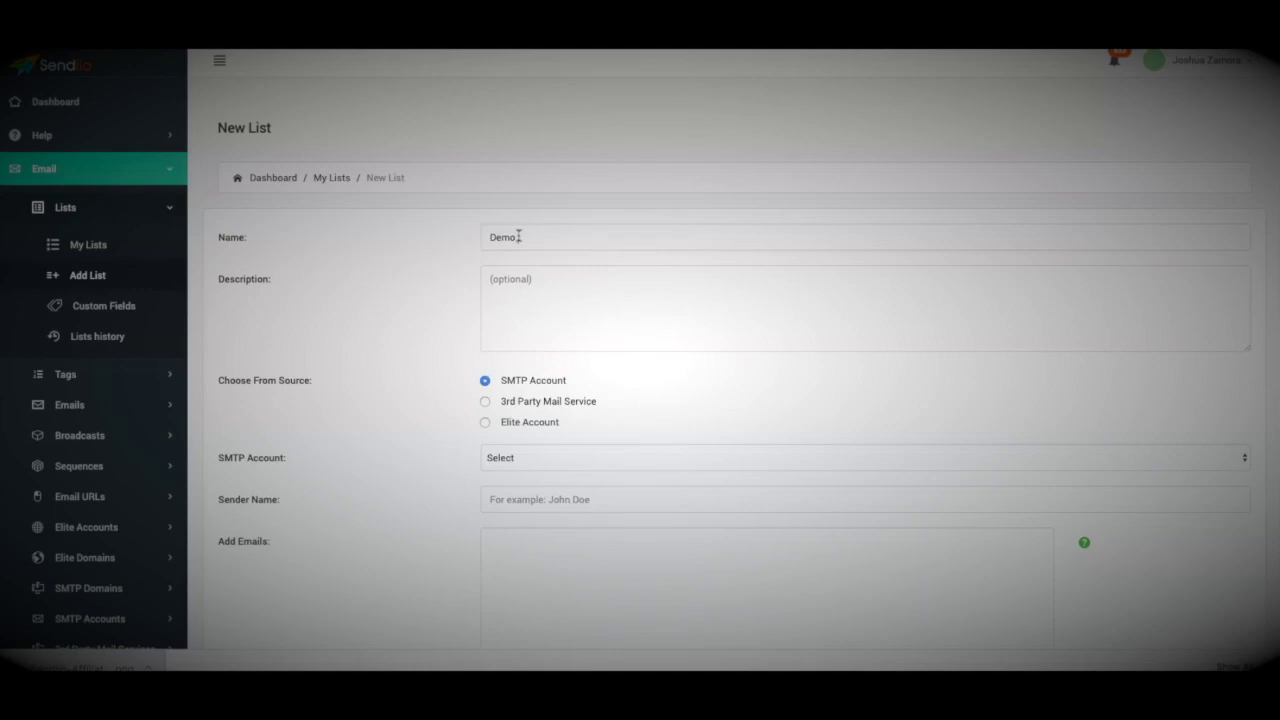
{"action": "type", "text": " List 2"}
{"action": "left_click", "coordinate": [561, 310]}
{"action": "scroll", "coordinate": [464, 279], "scroll_direction": "down", "scroll_amount": 1}
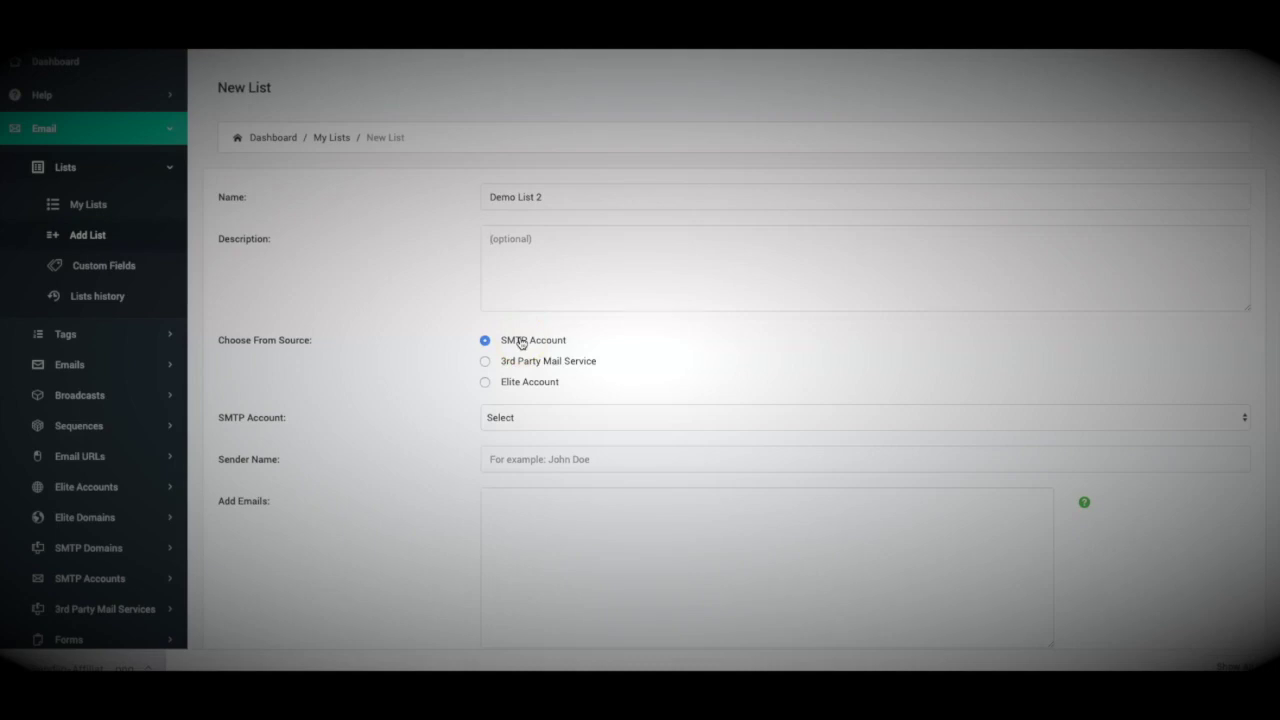
{"action": "left_click", "coordinate": [521, 343]}
{"action": "left_click", "coordinate": [510, 385]}
{"action": "left_click", "coordinate": [511, 387]}
{"action": "left_click", "coordinate": [505, 385]}
{"action": "scroll", "coordinate": [434, 330], "scroll_direction": "down", "scroll_amount": 1}
Step: Switch the list's source to Elite Account and select the first elite account
{"action": "left_click", "coordinate": [487, 354]}
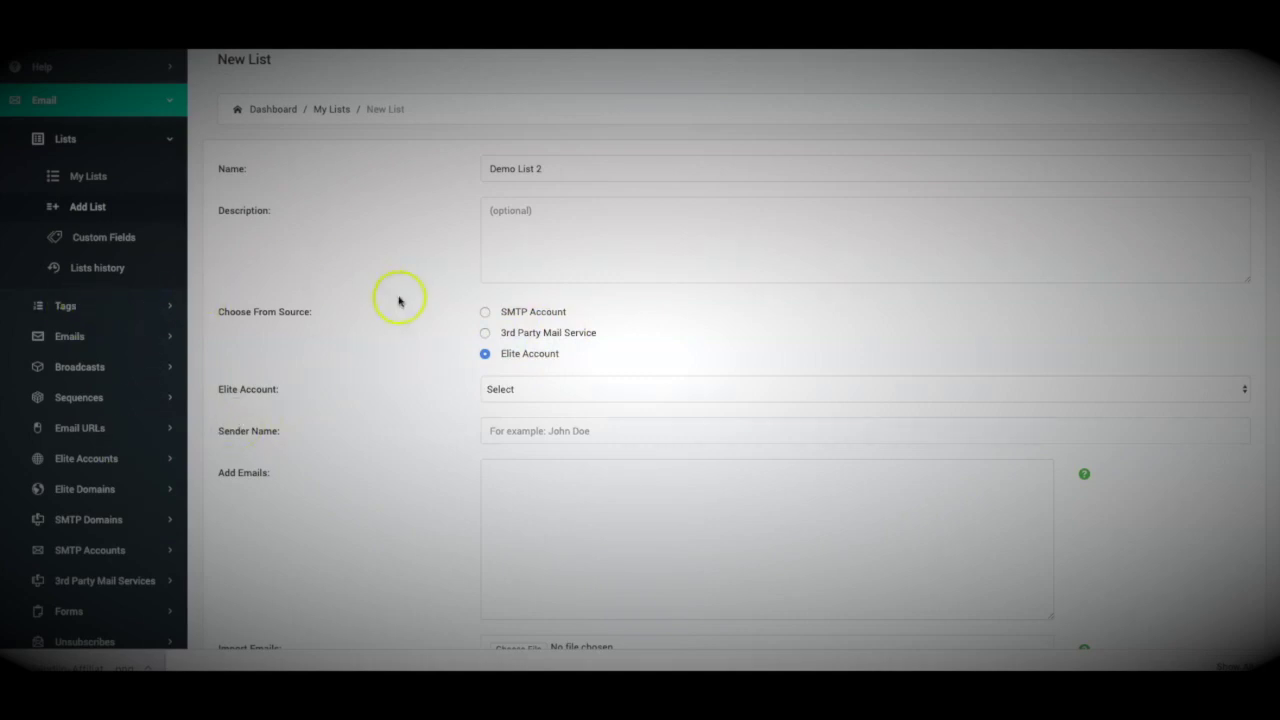
{"action": "left_click", "coordinate": [516, 388]}
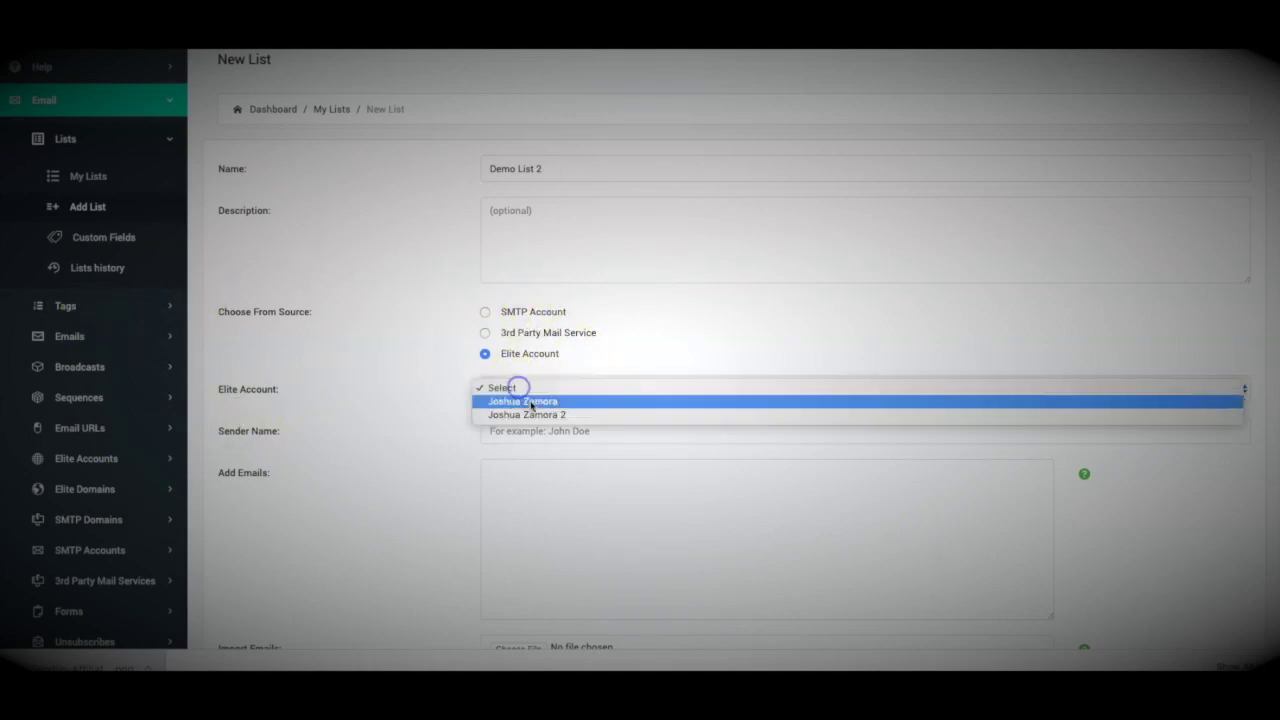
{"action": "left_click", "coordinate": [525, 402]}
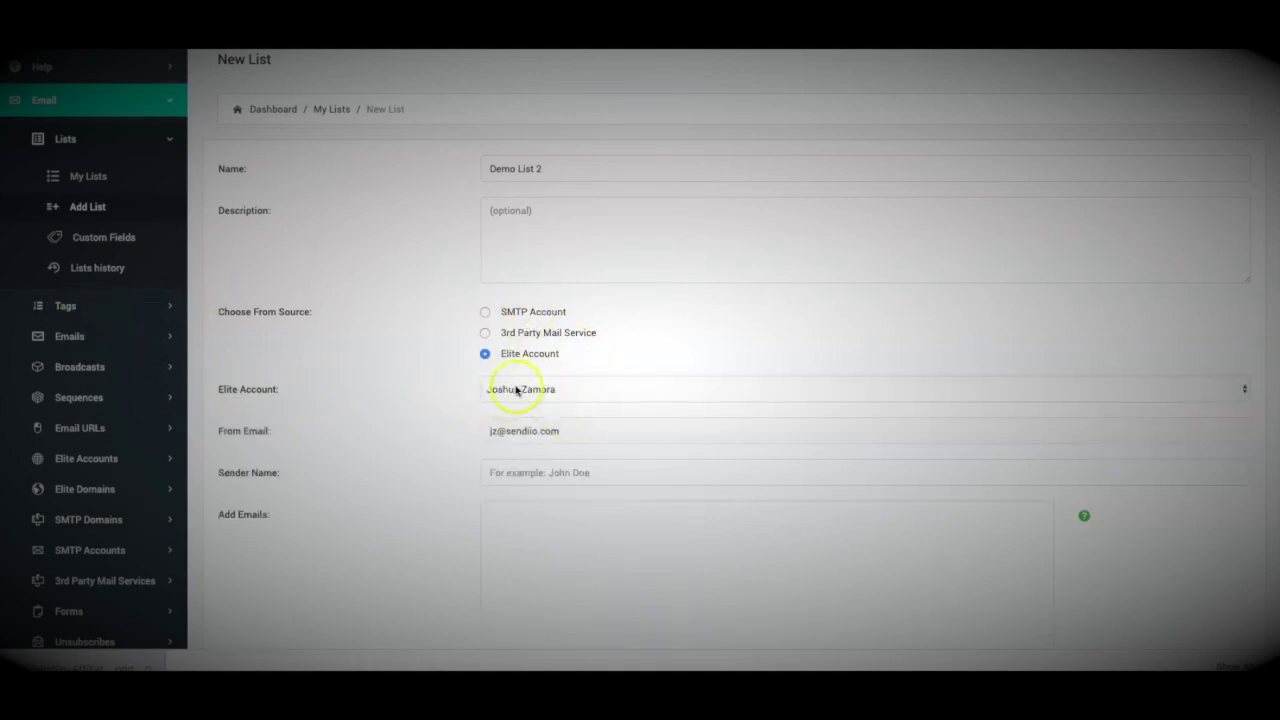
{"action": "scroll", "coordinate": [449, 371], "scroll_direction": "down", "scroll_amount": 2}
Step: Enter the sender's name, then leave the Add Emails box without adding addresses
{"action": "left_click", "coordinate": [521, 370]}
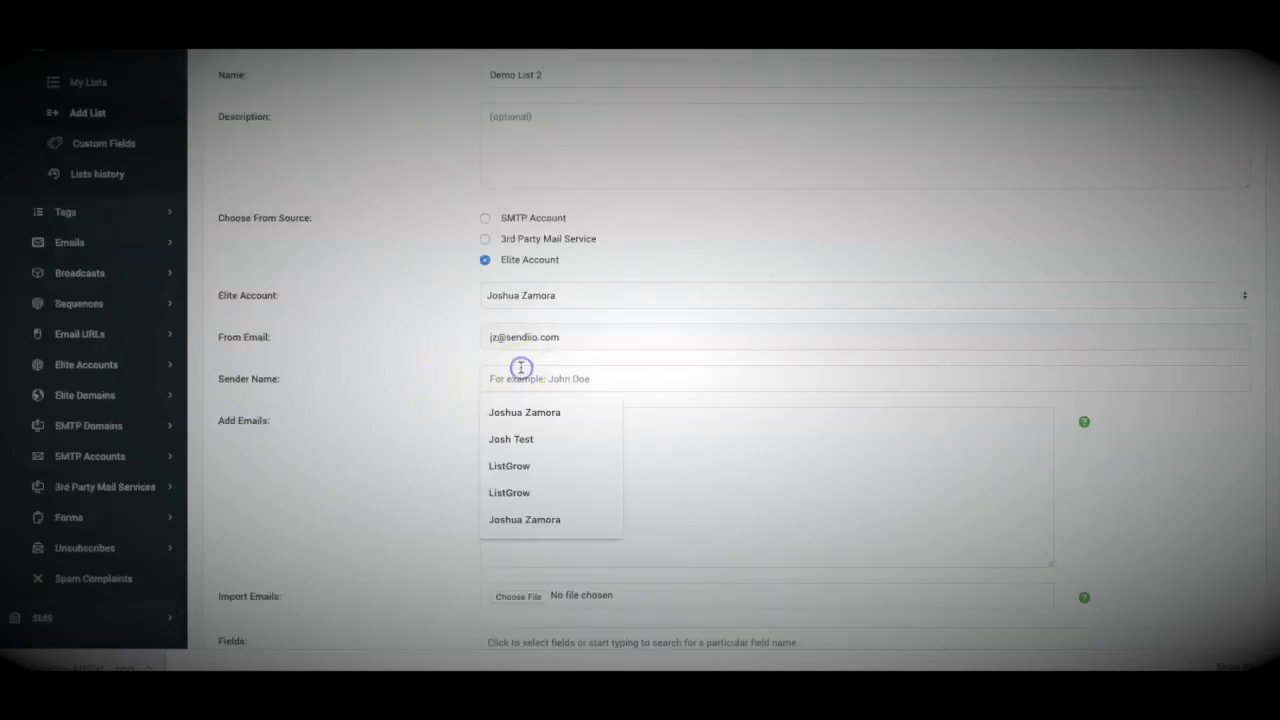
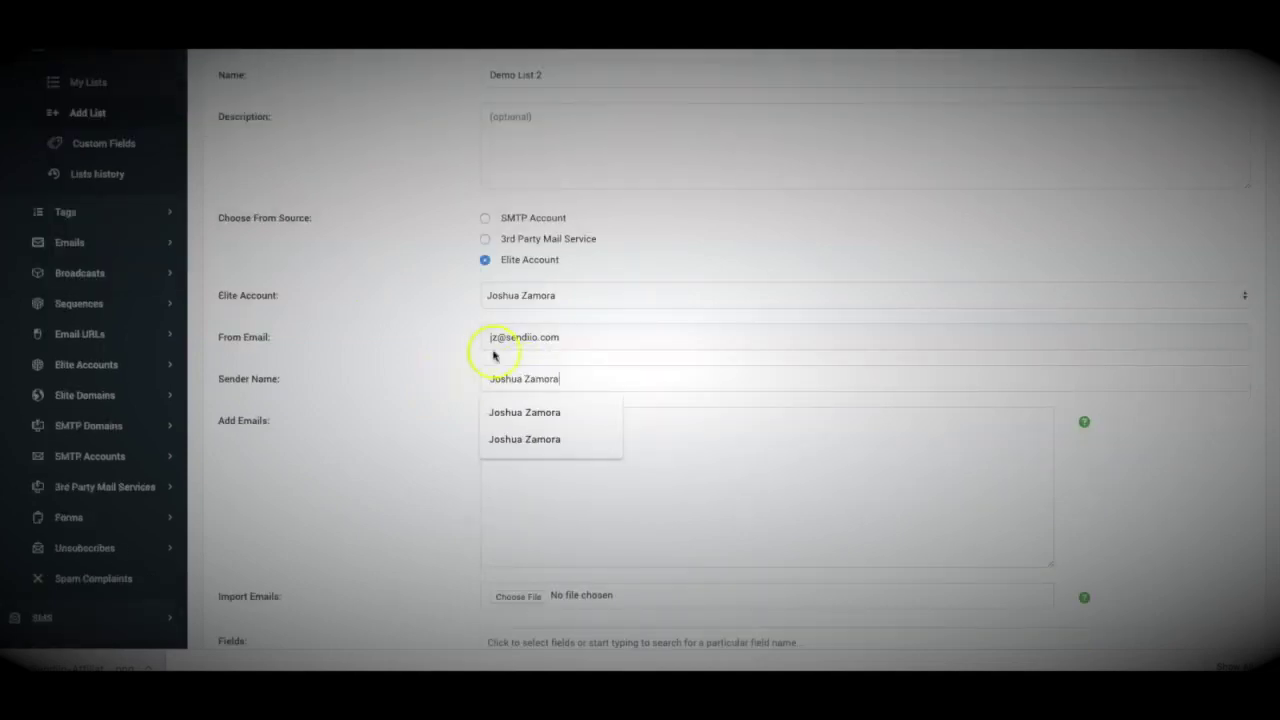
{"action": "left_click", "coordinate": [450, 358]}
{"action": "scroll", "coordinate": [443, 360], "scroll_direction": "down", "scroll_amount": 3}
{"action": "left_click", "coordinate": [600, 334]}
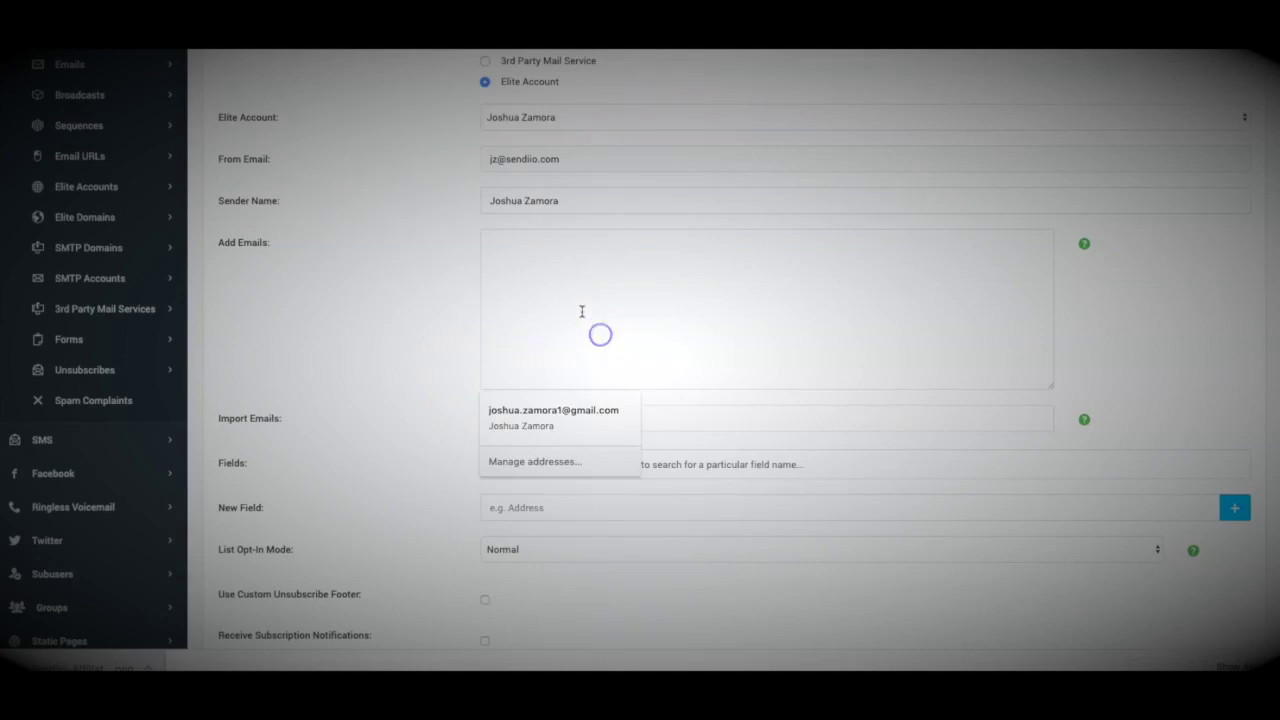
{"action": "left_click", "coordinate": [418, 280]}
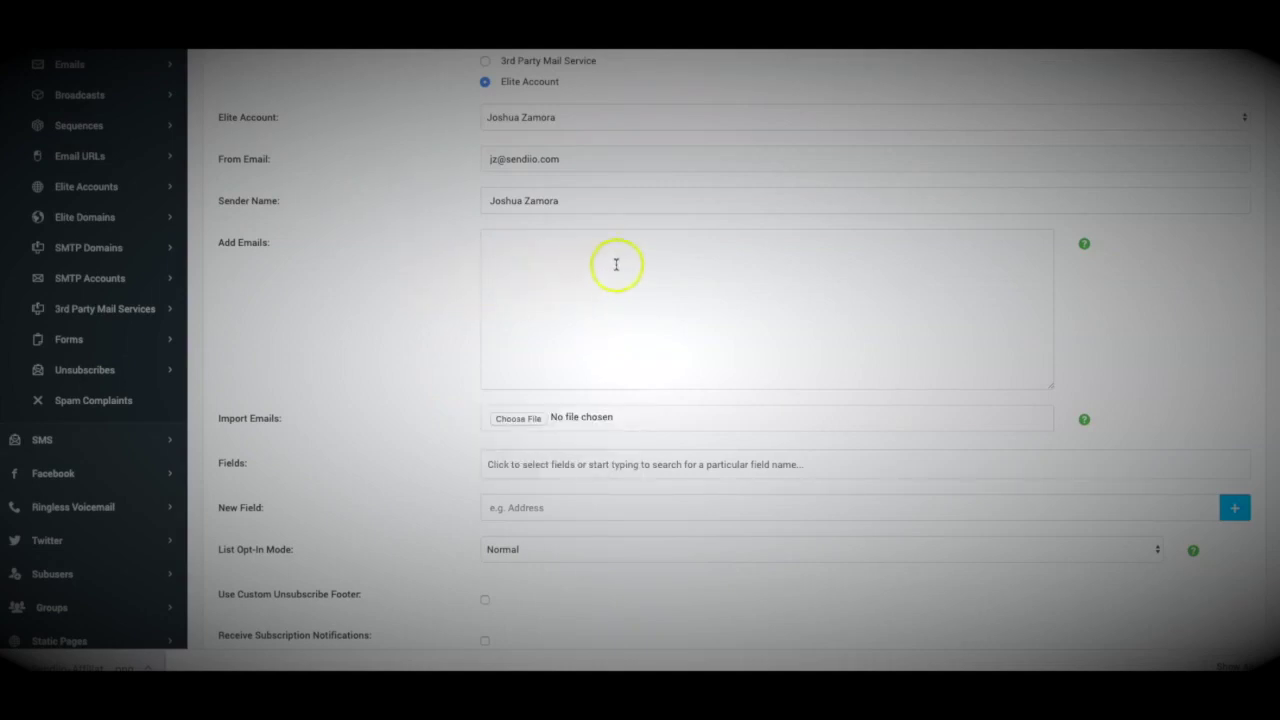
{"action": "left_click", "coordinate": [560, 262]}
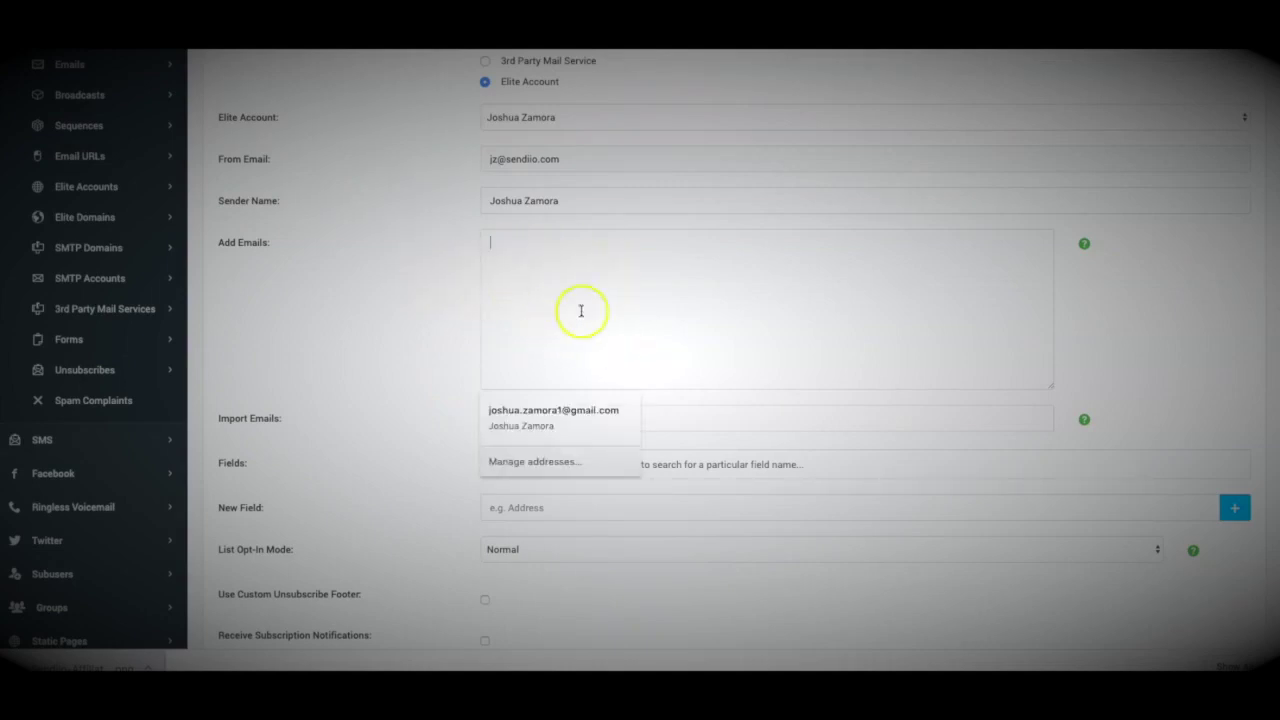
{"action": "left_click", "coordinate": [337, 286]}
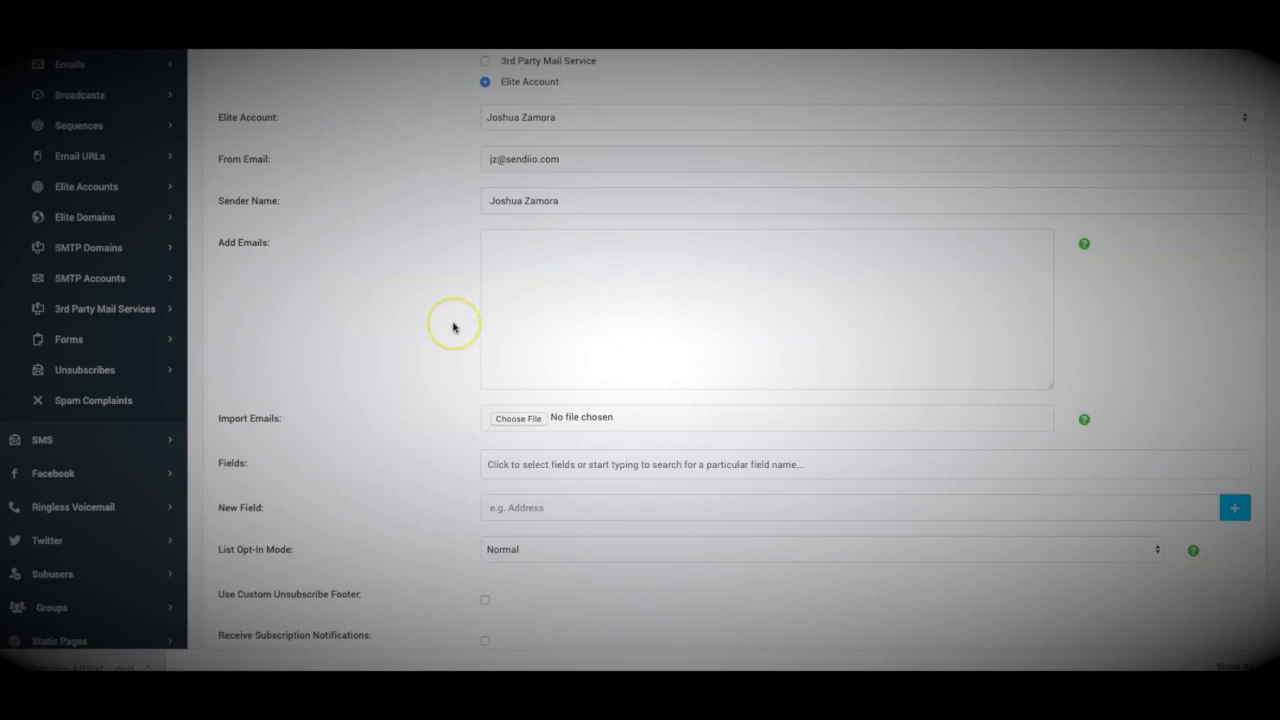
{"action": "left_click", "coordinate": [453, 323]}
{"action": "left_click", "coordinate": [517, 421]}
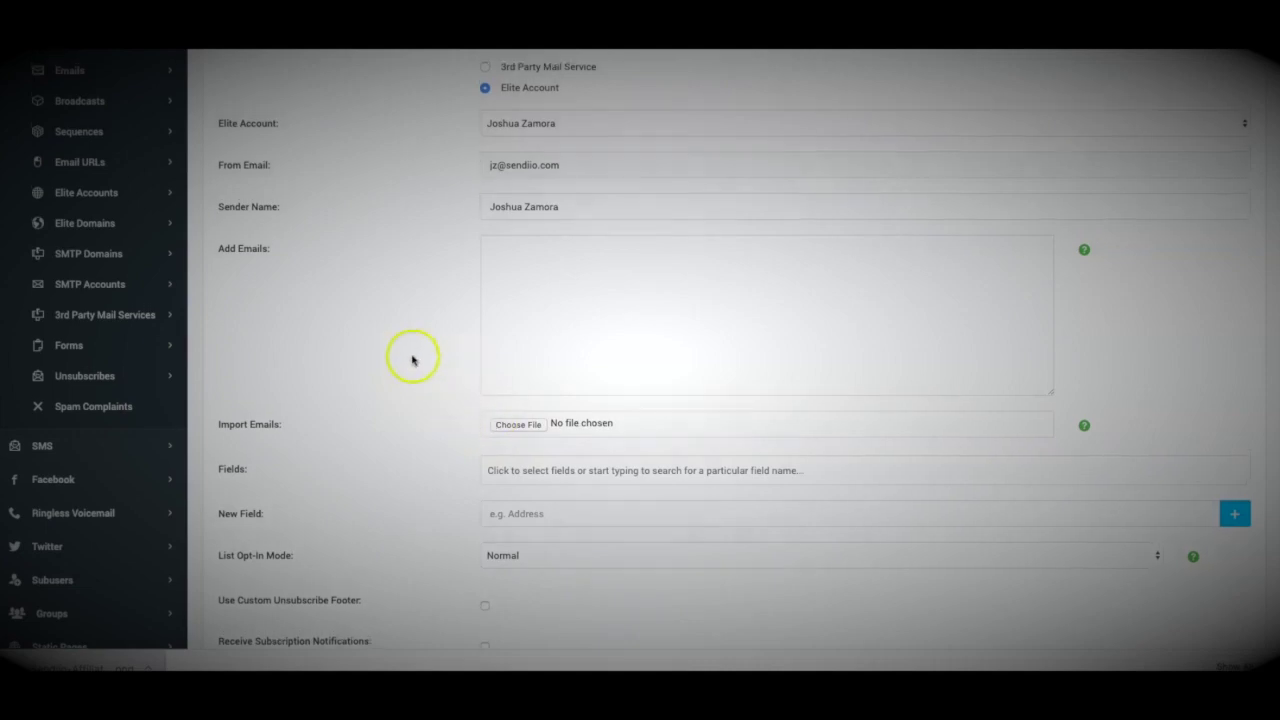
Step: View the Normal and Double opt-in choices, keeping the list opt-in mode at Normal
{"action": "scroll", "coordinate": [440, 300], "scroll_direction": "up", "scroll_amount": 2}
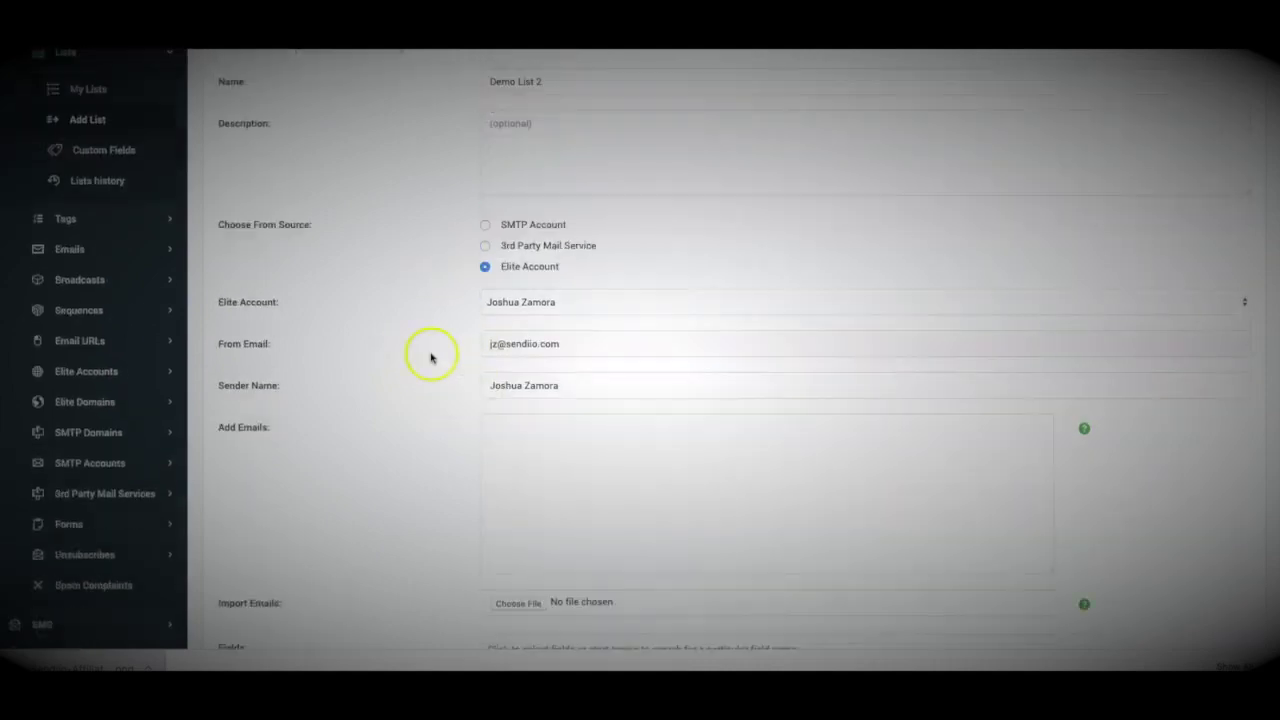
{"action": "scroll", "coordinate": [429, 357], "scroll_direction": "down", "scroll_amount": 3}
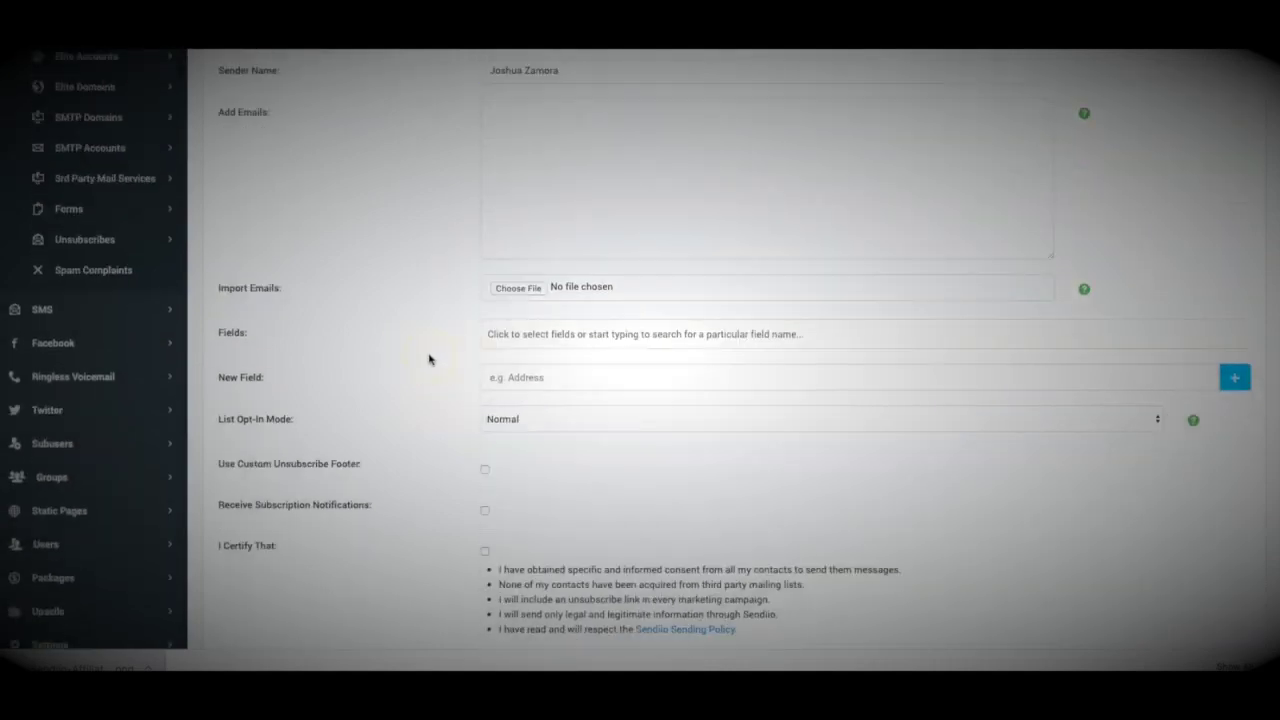
{"action": "scroll", "coordinate": [440, 350], "scroll_direction": "down", "scroll_amount": 3}
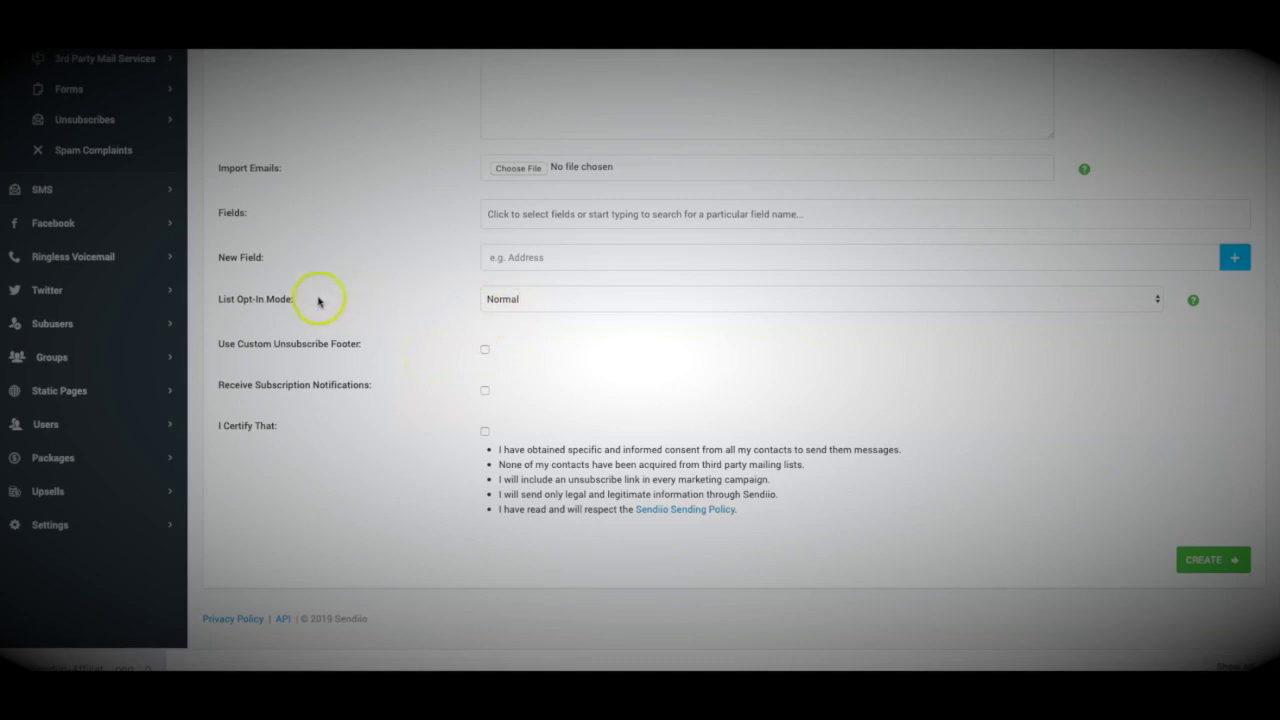
{"action": "left_click", "coordinate": [517, 298]}
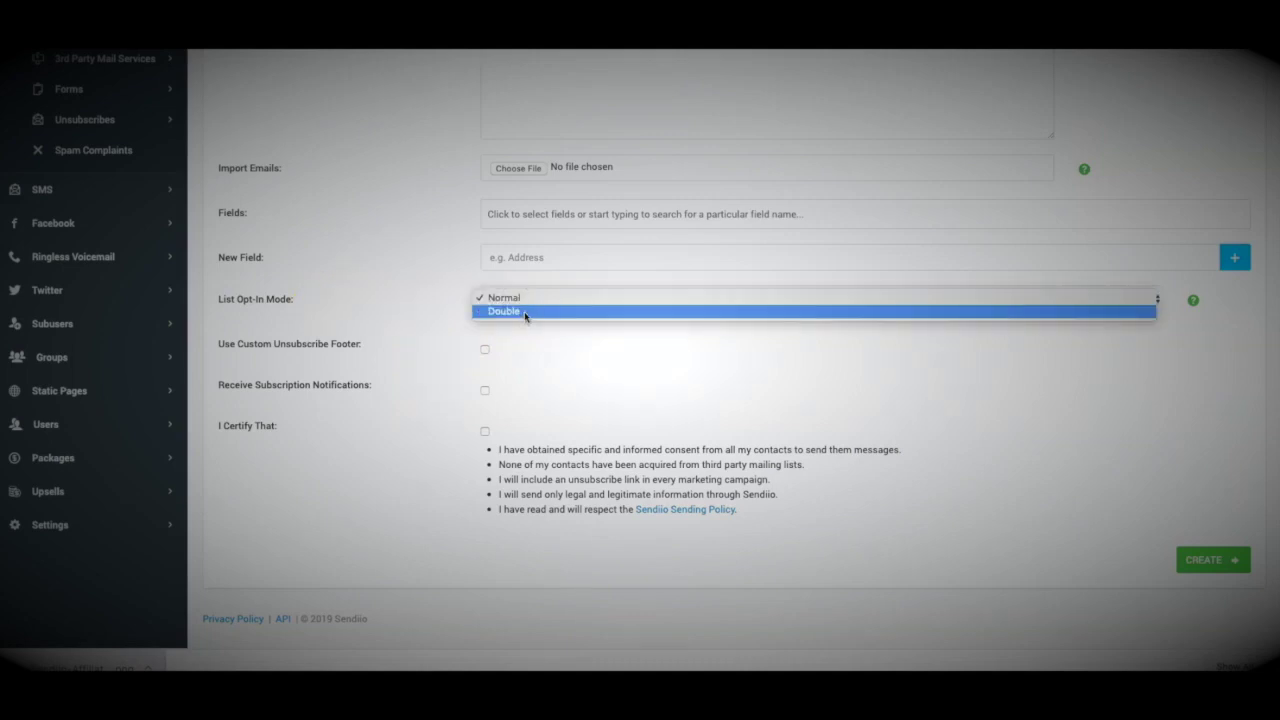
{"action": "left_click", "coordinate": [521, 297]}
{"action": "left_click", "coordinate": [438, 295]}
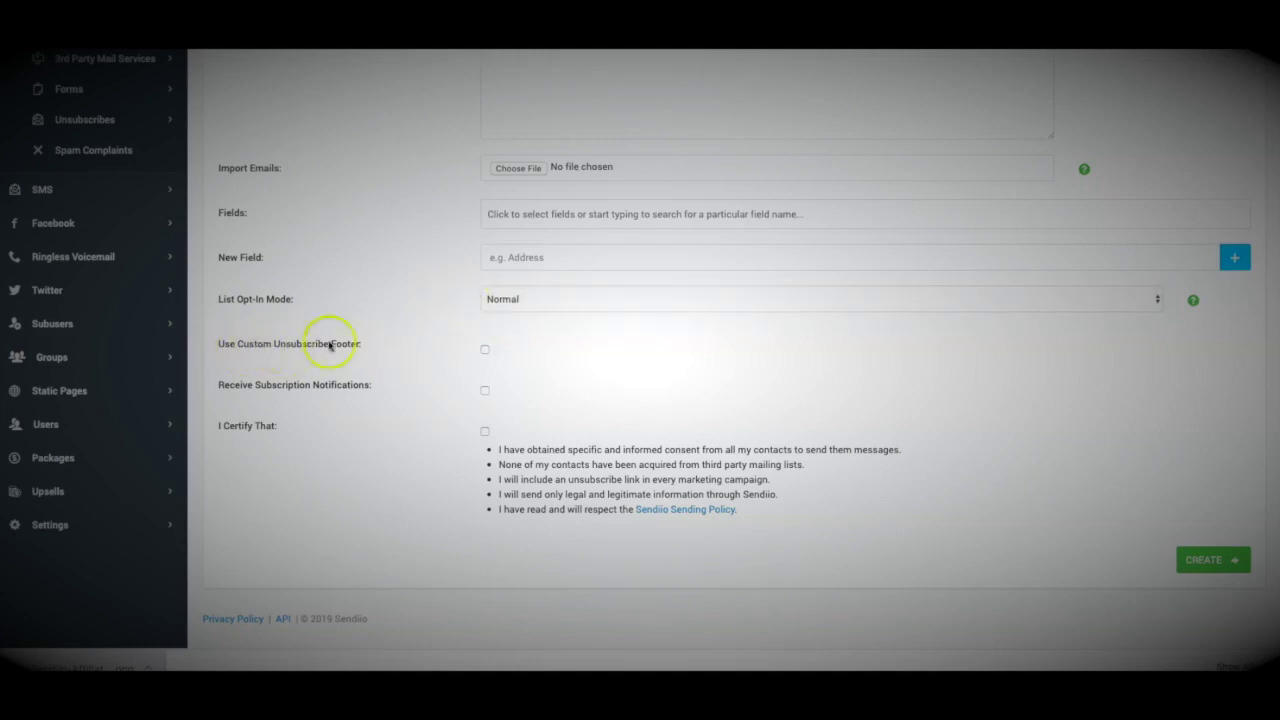
Step: Enable a custom unsubscribe footer set to Main Unsub and review the form
{"action": "left_click", "coordinate": [485, 349]}
{"action": "left_click", "coordinate": [561, 387]}
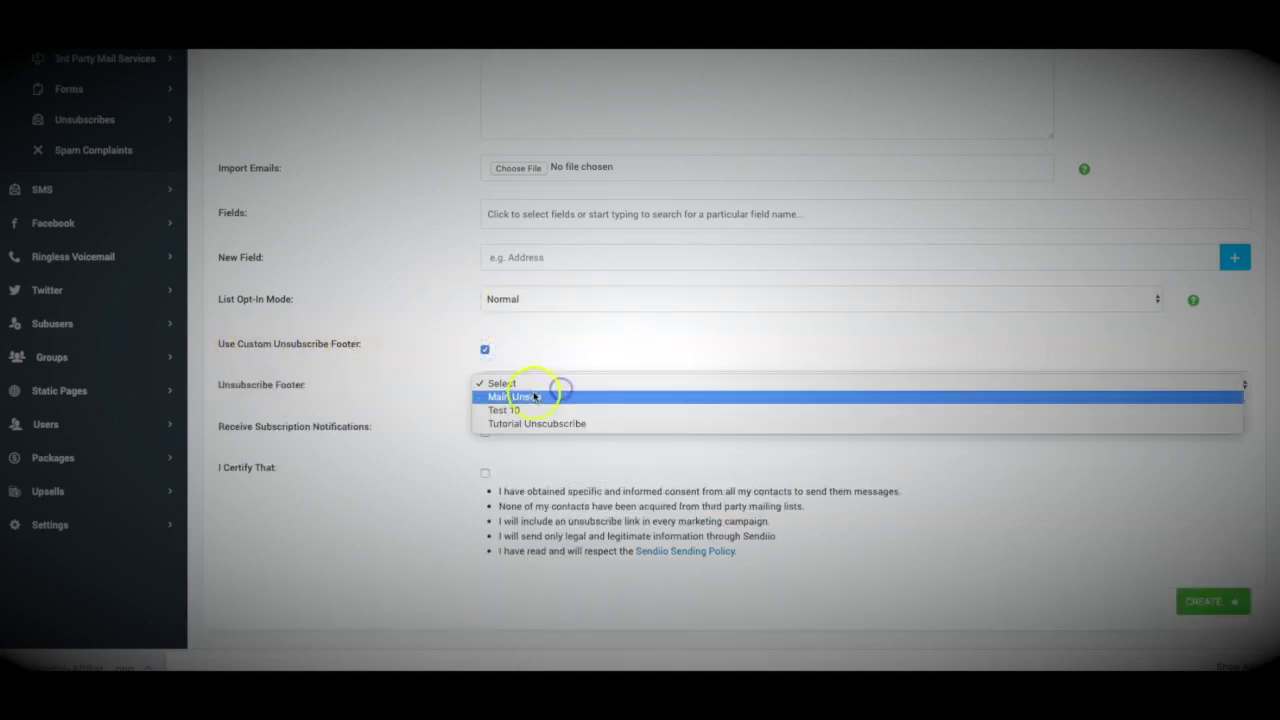
{"action": "left_click", "coordinate": [540, 396]}
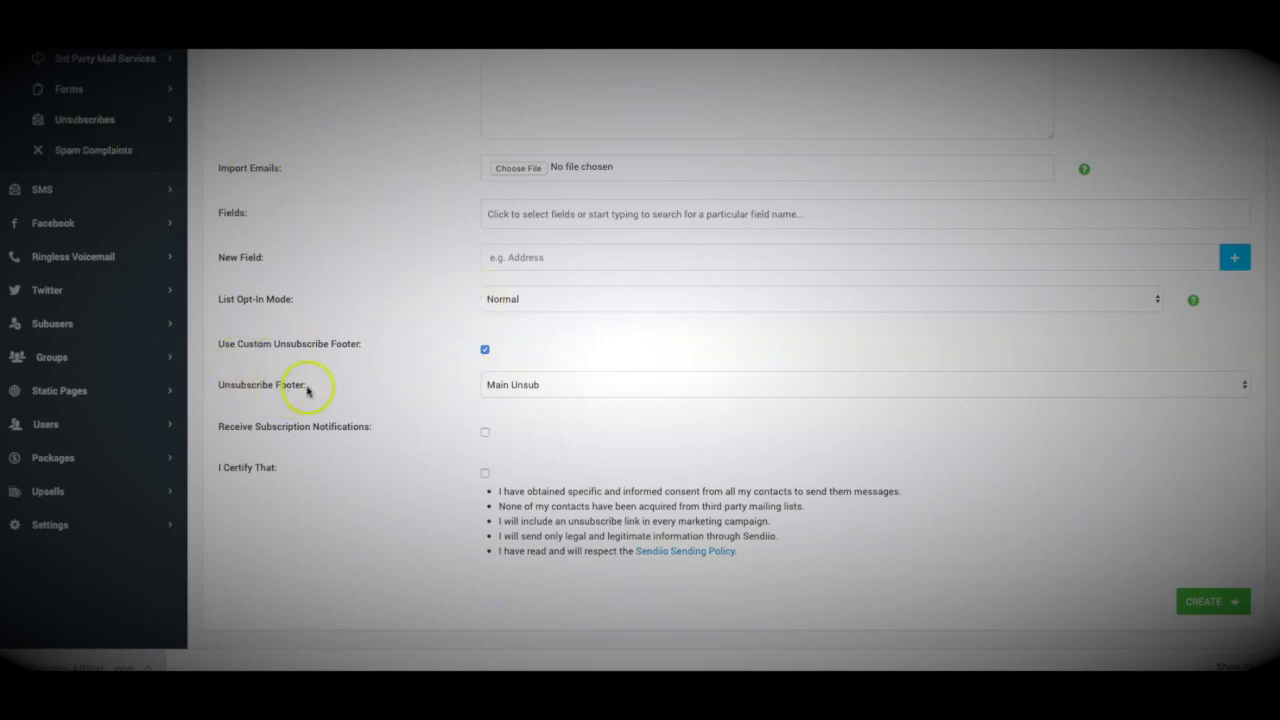
{"action": "scroll", "coordinate": [329, 368], "scroll_direction": "up", "scroll_amount": 1}
{"action": "scroll", "coordinate": [149, 220], "scroll_direction": "up", "scroll_amount": 1}
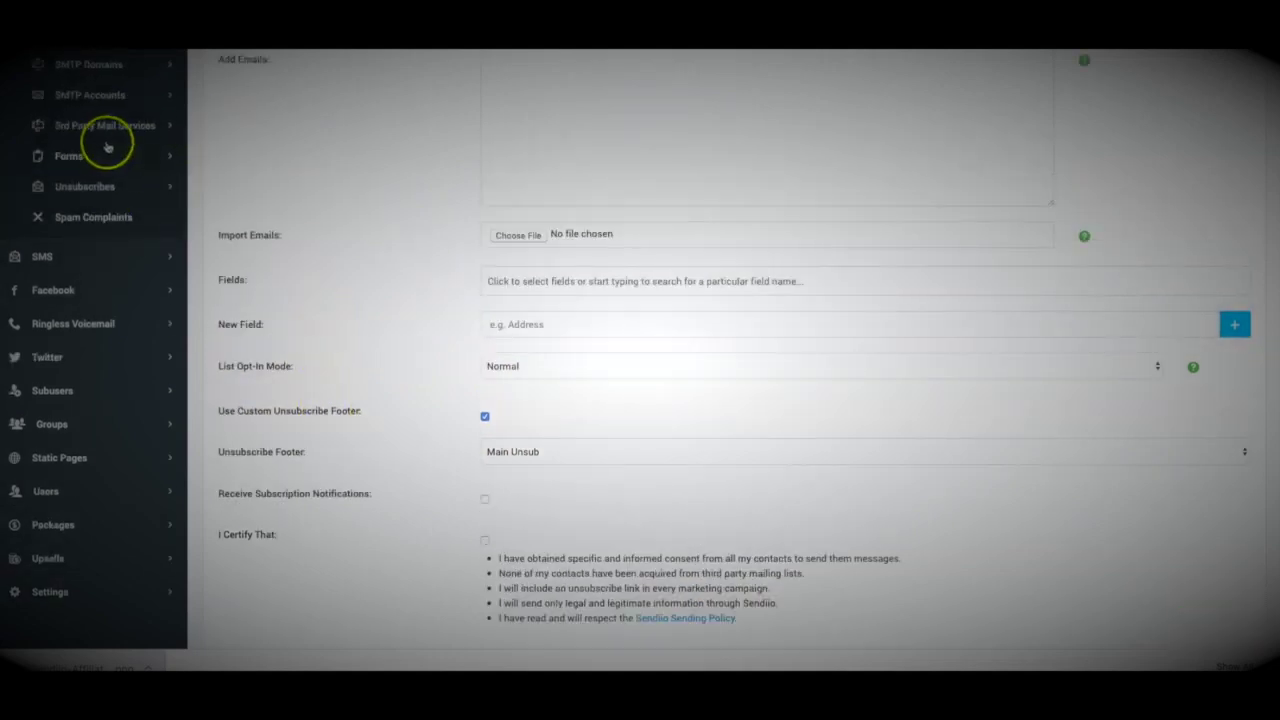
{"action": "scroll", "coordinate": [109, 143], "scroll_direction": "up", "scroll_amount": 1}
{"action": "scroll", "coordinate": [240, 250], "scroll_direction": "up", "scroll_amount": 1}
{"action": "scroll", "coordinate": [240, 250], "scroll_direction": "up", "scroll_amount": 1}
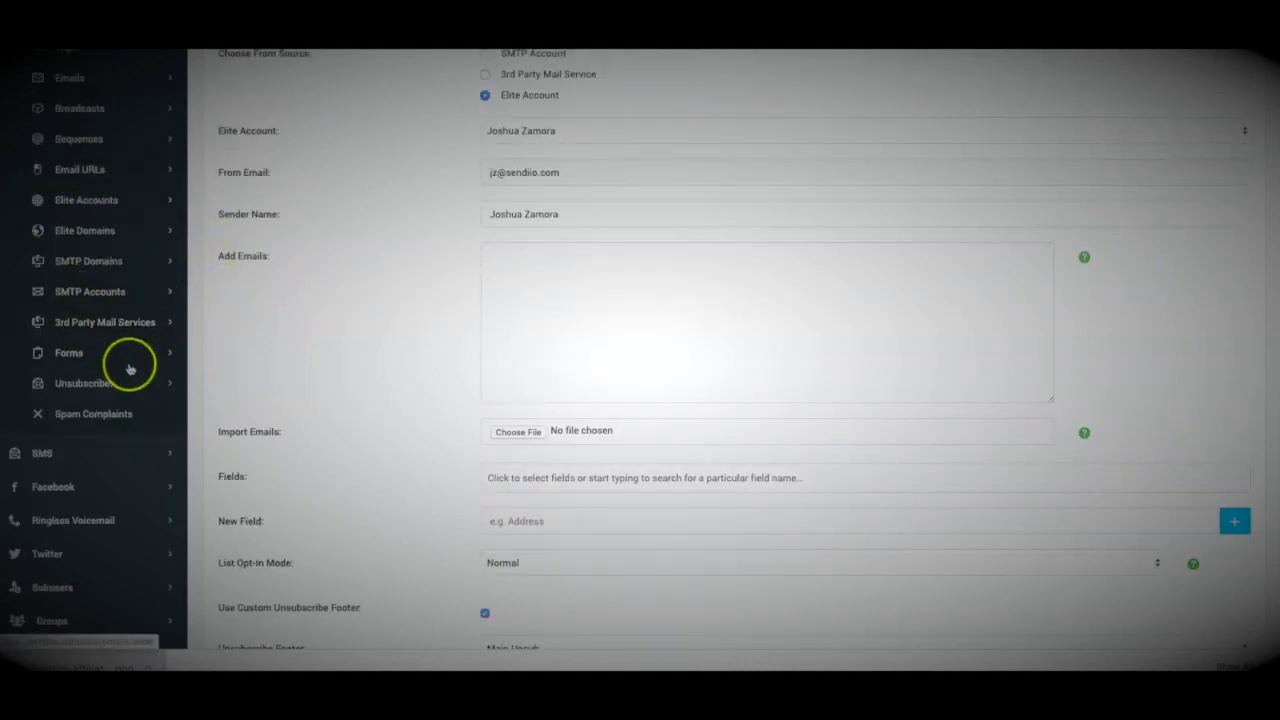
{"action": "scroll", "coordinate": [366, 366], "scroll_direction": "down", "scroll_amount": 1}
{"action": "scroll", "coordinate": [366, 366], "scroll_direction": "down", "scroll_amount": 2}
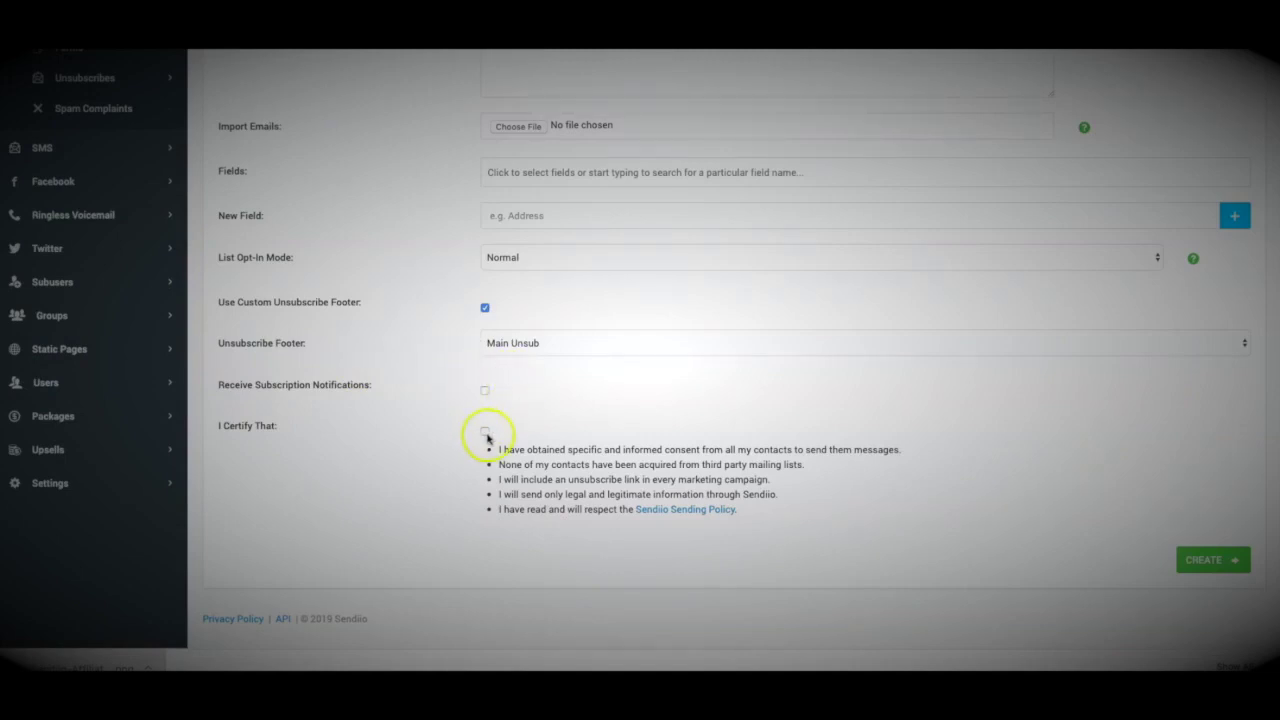
Step: Tick the I Certify That consent checkbox and review the Demo List 2 form
{"action": "left_click", "coordinate": [485, 433]}
{"action": "scroll", "coordinate": [671, 467], "scroll_direction": "up", "scroll_amount": 1}
{"action": "scroll", "coordinate": [629, 323], "scroll_direction": "down", "scroll_amount": 1}
{"action": "scroll", "coordinate": [451, 437], "scroll_direction": "up", "scroll_amount": 2}
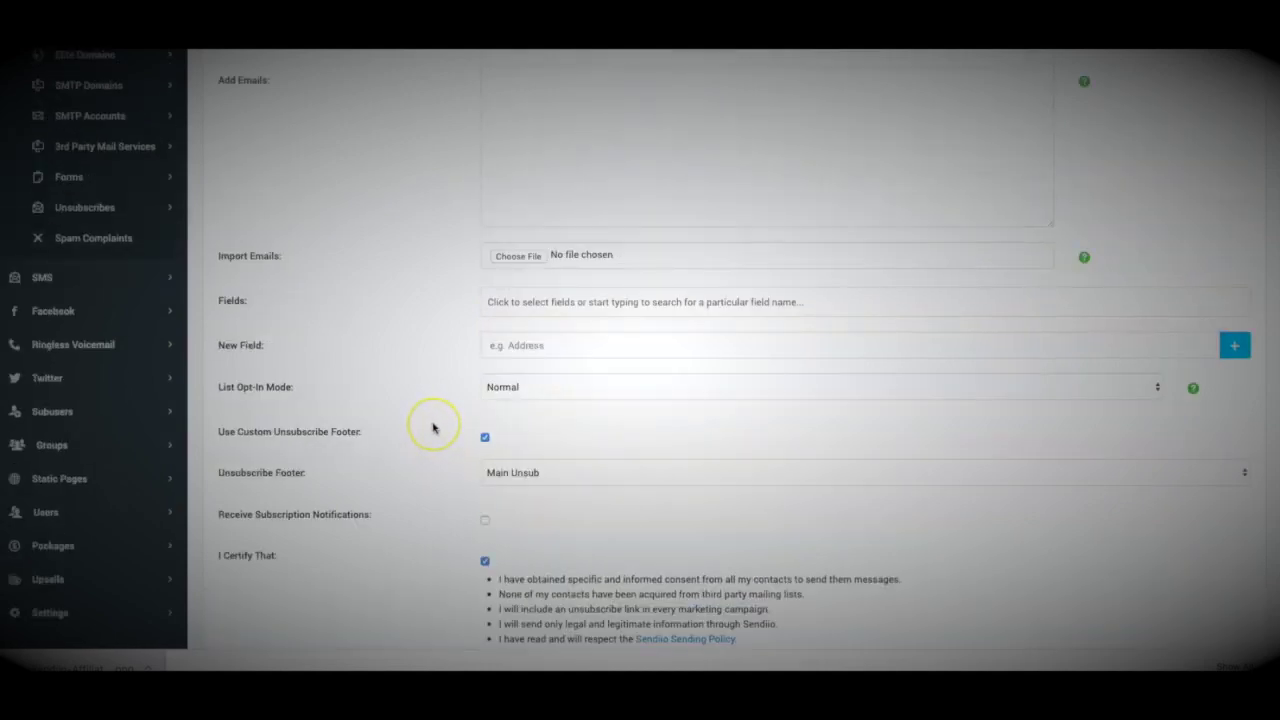
{"action": "scroll", "coordinate": [432, 427], "scroll_direction": "up", "scroll_amount": 1}
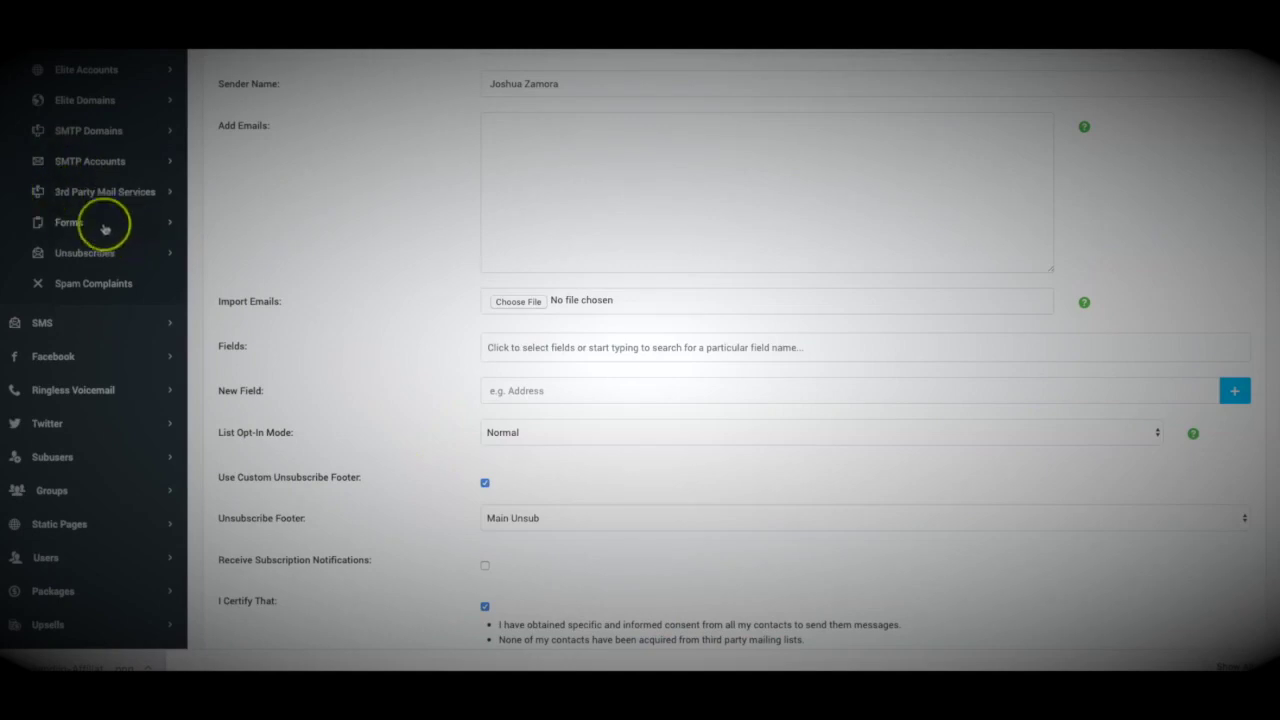
{"action": "scroll", "coordinate": [421, 334], "scroll_direction": "down", "scroll_amount": 3}
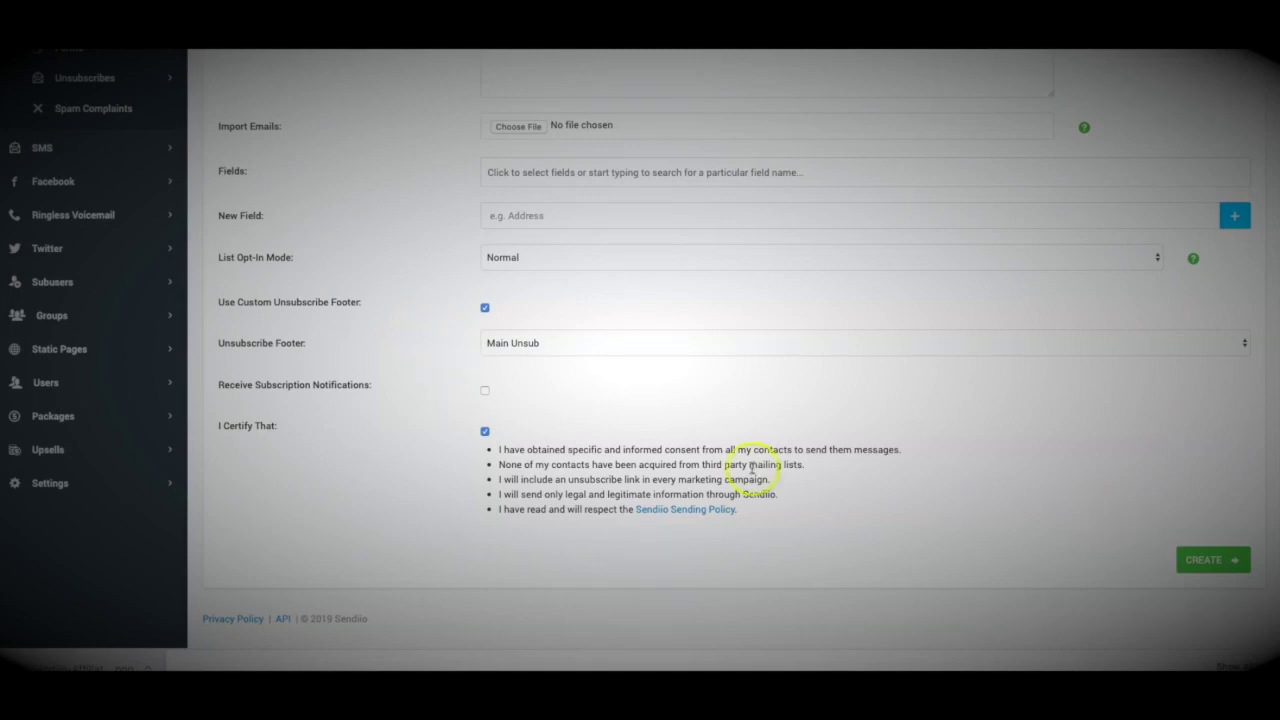
{"action": "scroll", "coordinate": [751, 466], "scroll_direction": "up", "scroll_amount": 6}
{"action": "scroll", "coordinate": [891, 466], "scroll_direction": "down", "scroll_amount": 6}
{"action": "scroll", "coordinate": [563, 270], "scroll_direction": "up", "scroll_amount": 2}
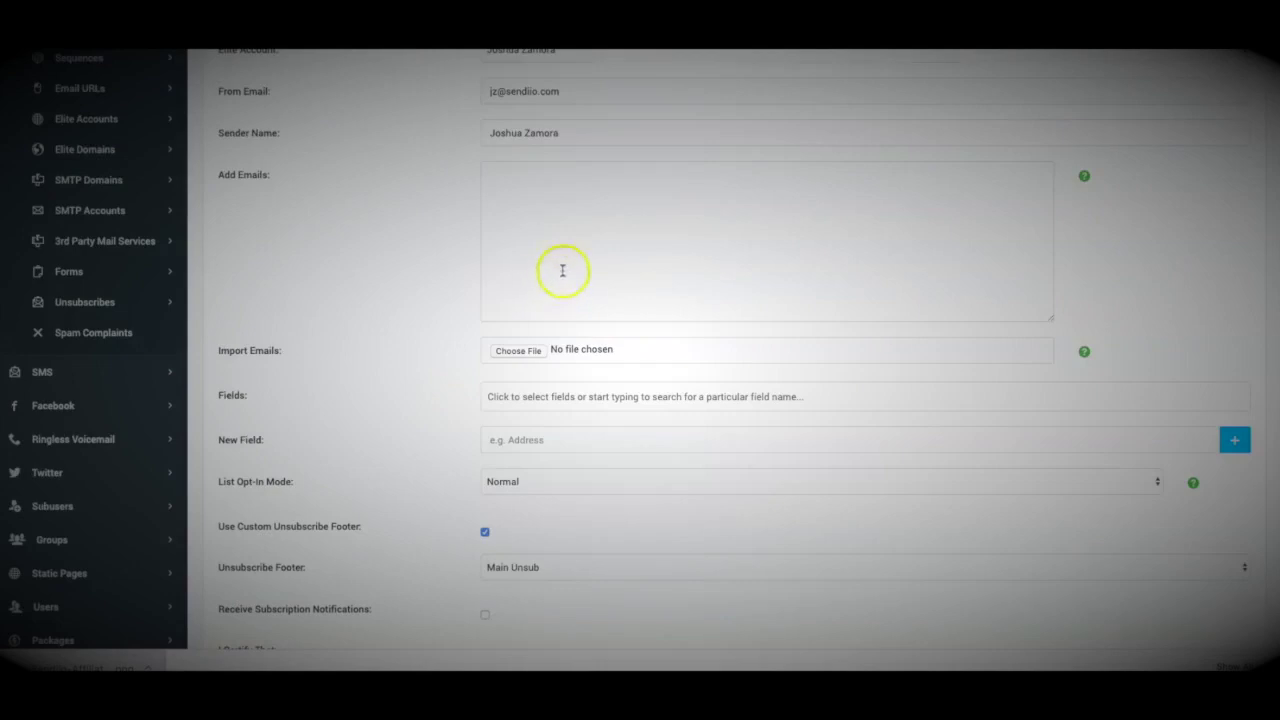
{"action": "scroll", "coordinate": [563, 270], "scroll_direction": "down", "scroll_amount": 2}
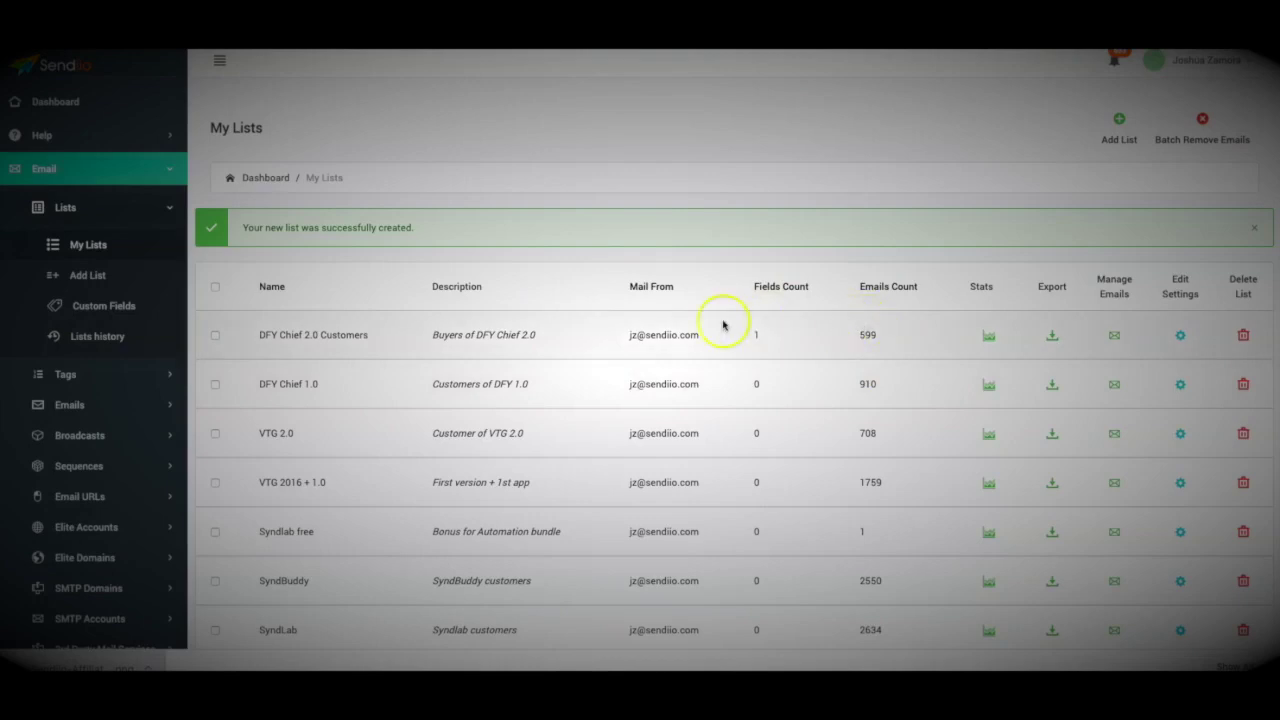
Step: Expand Broadcasts, add a new broadcast, and restore the last saved draft
{"action": "left_click", "coordinate": [95, 435]}
{"action": "left_click", "coordinate": [94, 368]}
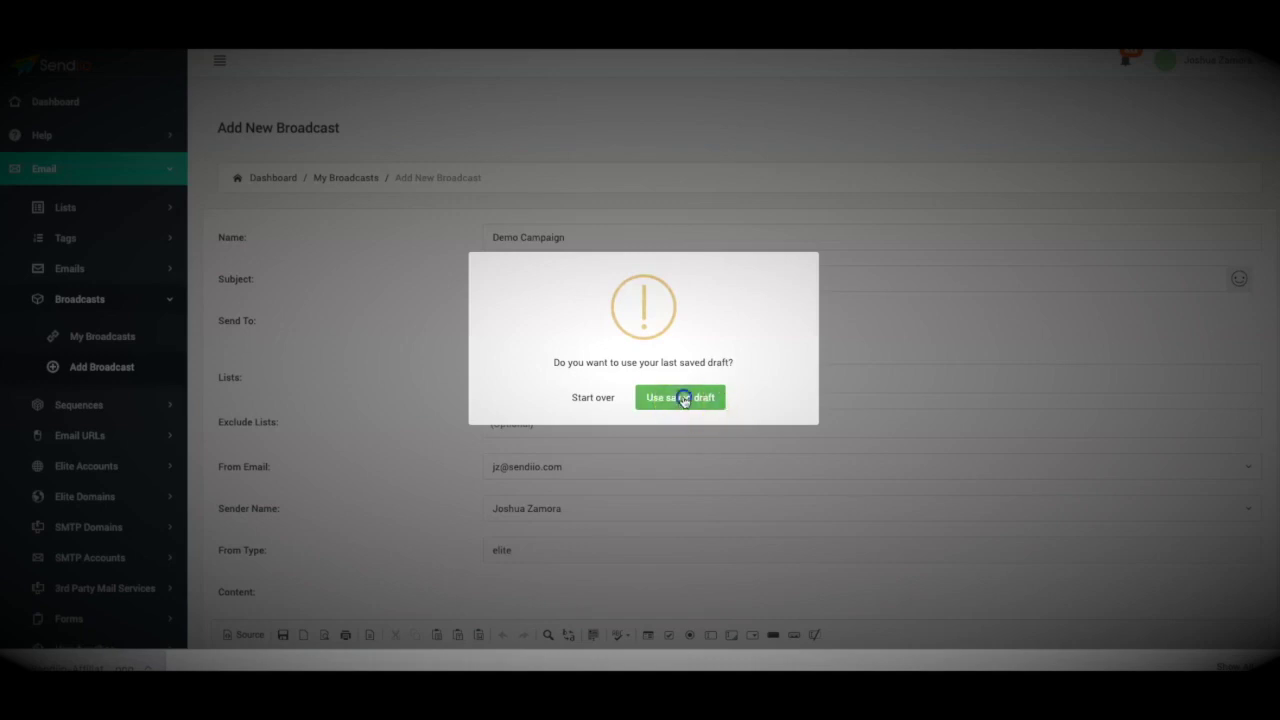
{"action": "left_click", "coordinate": [685, 398]}
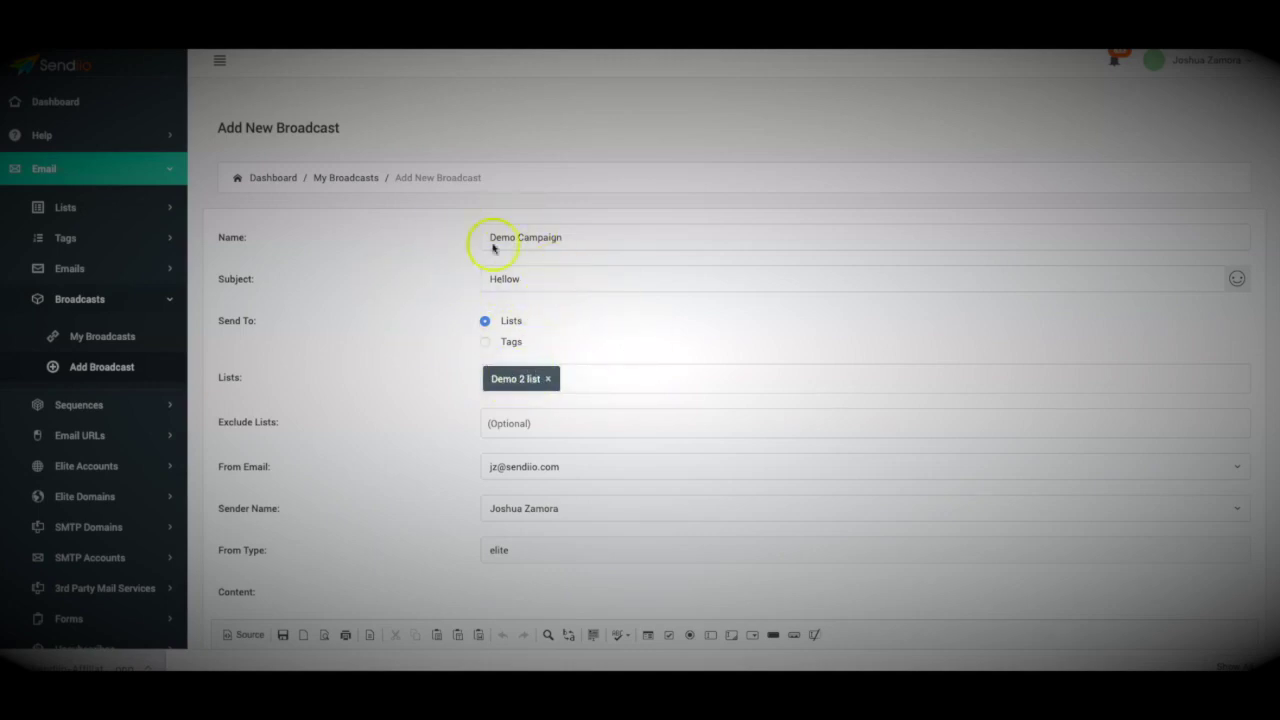
Step: Scroll through the restored Demo Campaign form with subject Hellow and the Demo 2 list
{"action": "scroll", "coordinate": [413, 370], "scroll_direction": "down", "scroll_amount": 1}
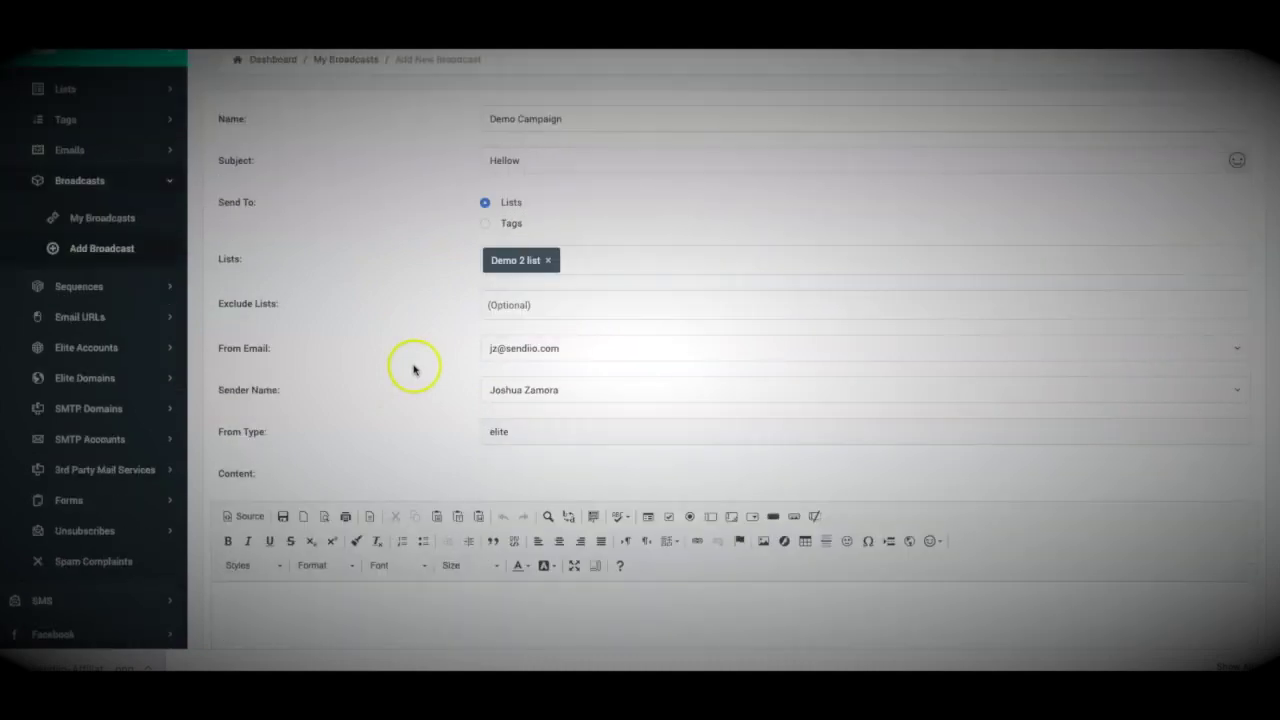
{"action": "scroll", "coordinate": [413, 370], "scroll_direction": "up", "scroll_amount": 1}
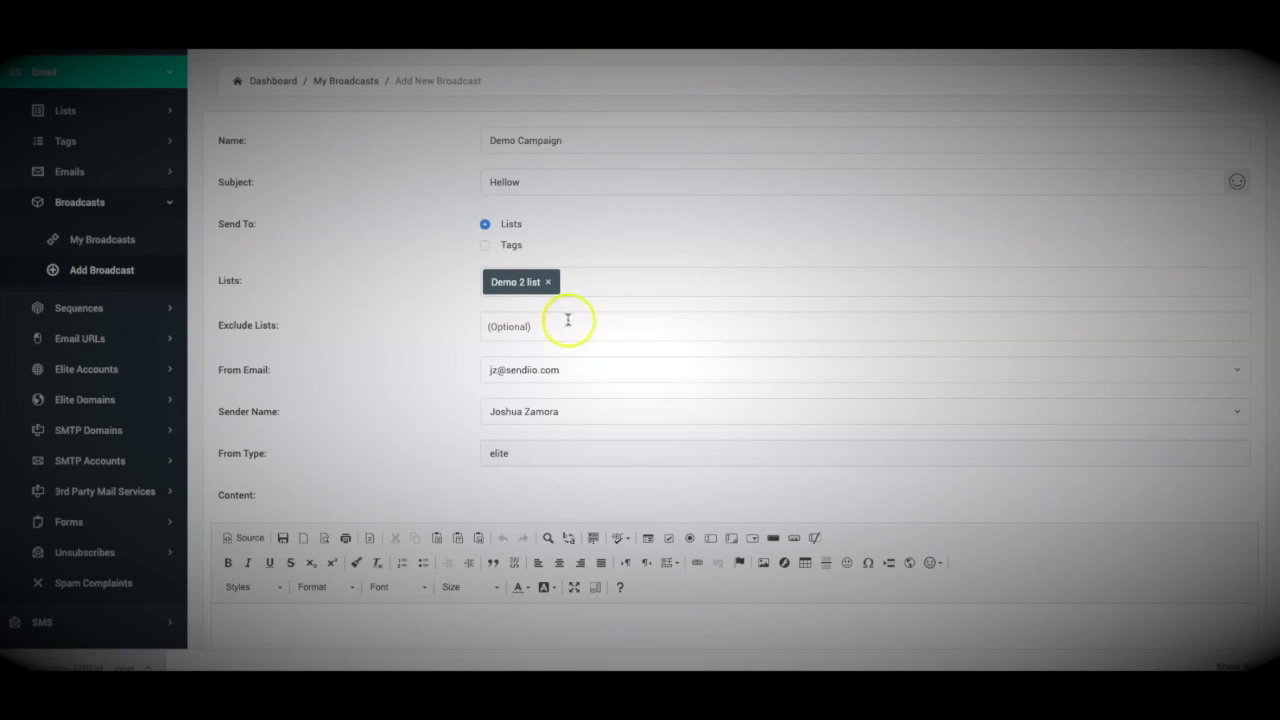
{"action": "scroll", "coordinate": [436, 330], "scroll_direction": "down", "scroll_amount": 1}
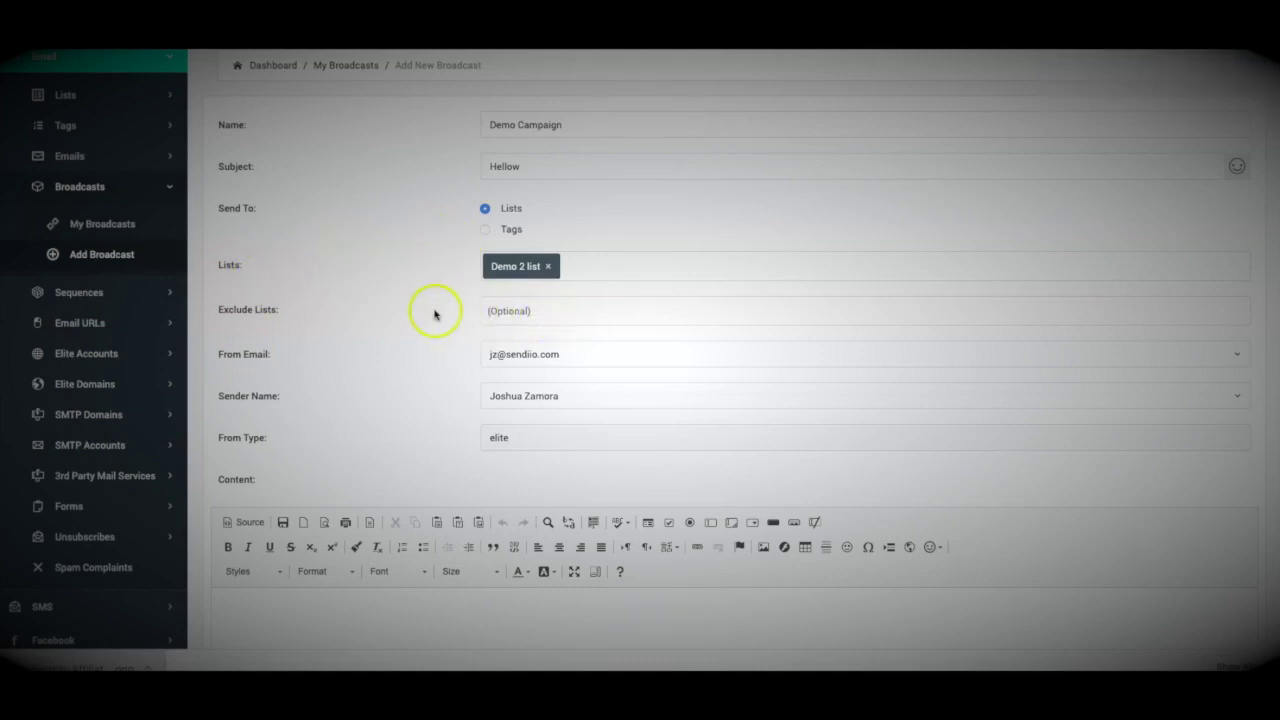
{"action": "scroll", "coordinate": [400, 350], "scroll_direction": "down", "scroll_amount": 3}
{"action": "left_click", "coordinate": [337, 406]}
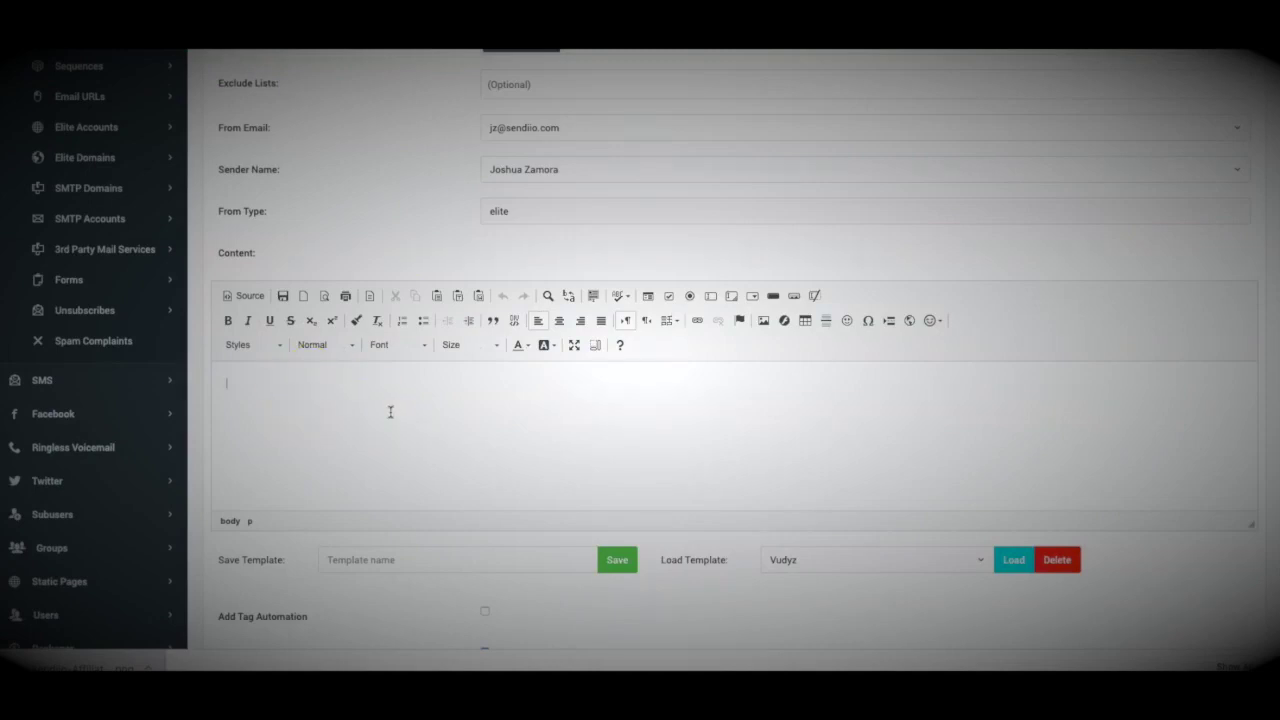
{"action": "left_click", "coordinate": [380, 417]}
{"action": "left_click", "coordinate": [324, 404]}
{"action": "scroll", "coordinate": [434, 563], "scroll_direction": "down", "scroll_amount": 1}
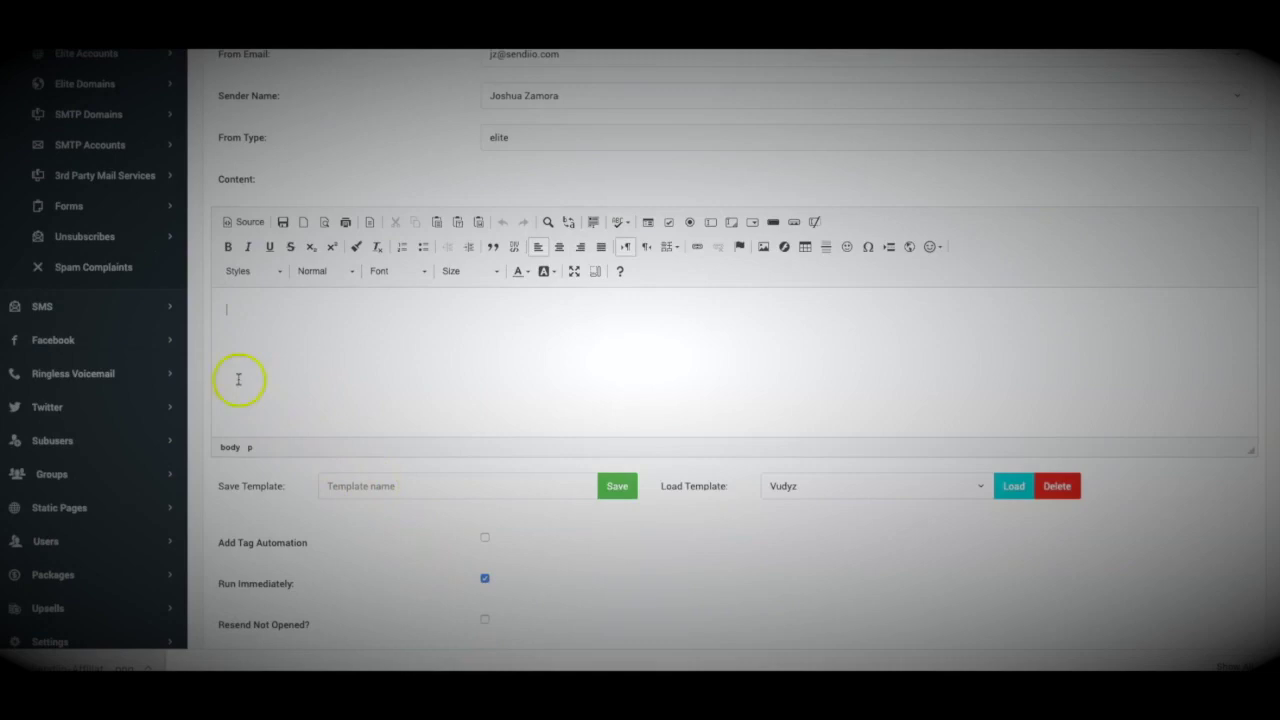
{"action": "left_click", "coordinate": [893, 489]}
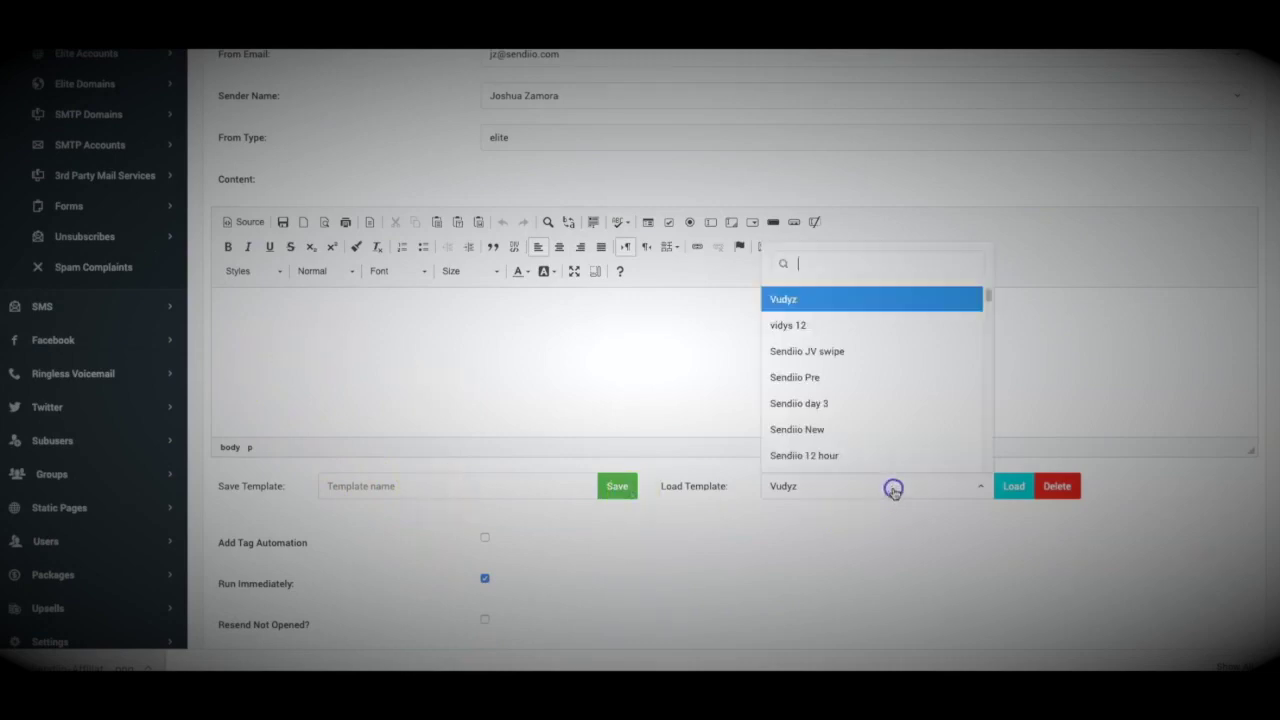
{"action": "scroll", "coordinate": [863, 400], "scroll_direction": "down", "scroll_amount": 1}
{"action": "scroll", "coordinate": [866, 406], "scroll_direction": "down", "scroll_amount": 3}
{"action": "scroll", "coordinate": [866, 406], "scroll_direction": "down", "scroll_amount": 3}
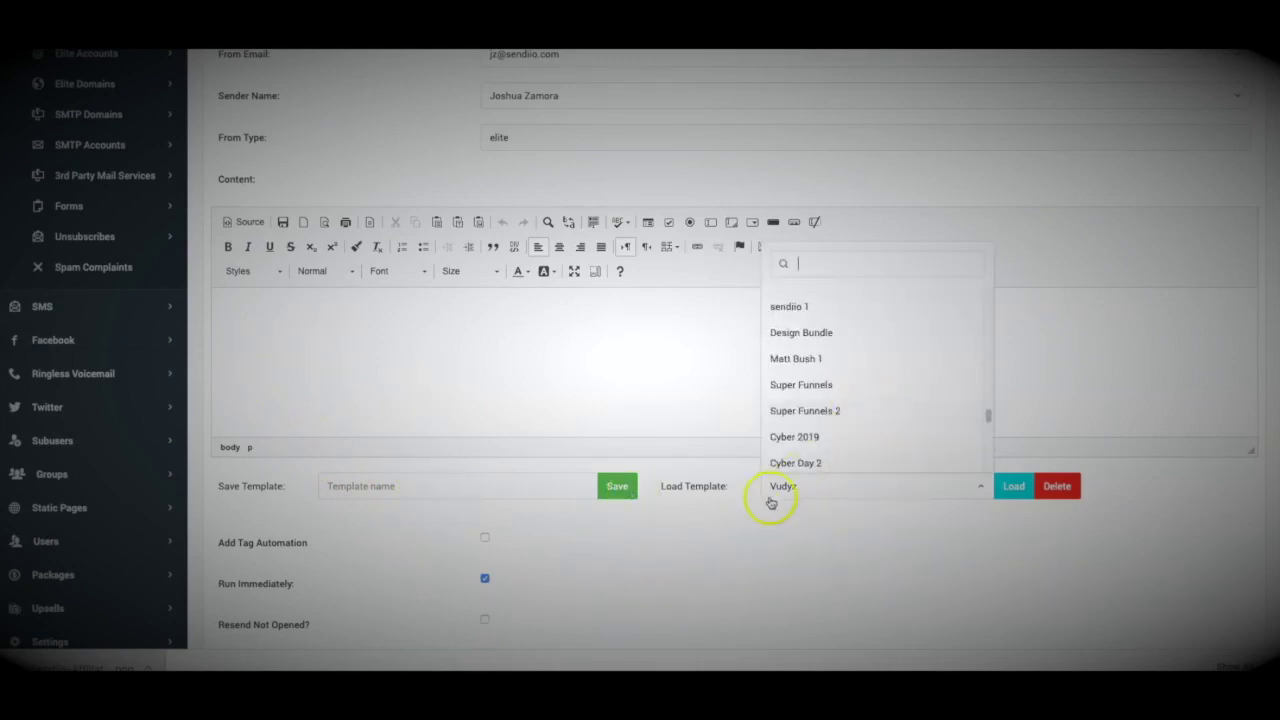
{"action": "left_click", "coordinate": [731, 517]}
{"action": "scroll", "coordinate": [731, 517], "scroll_direction": "down", "scroll_amount": 2}
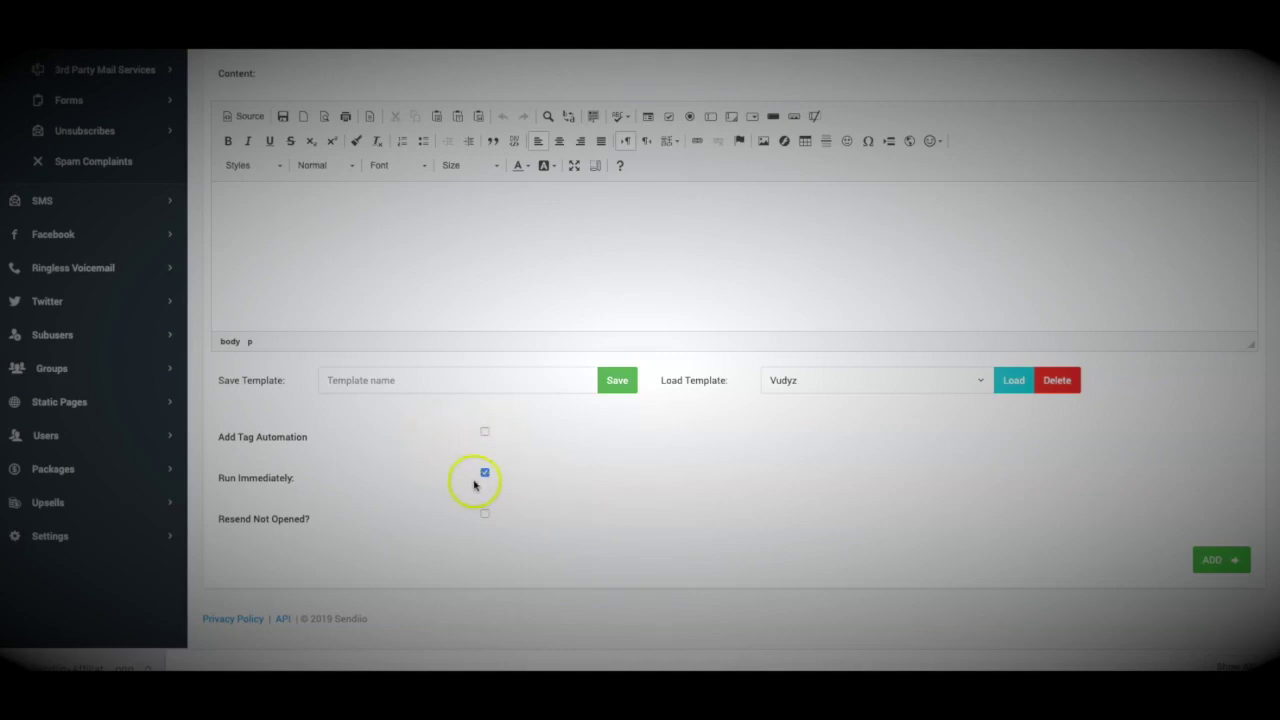
{"action": "left_click", "coordinate": [487, 474]}
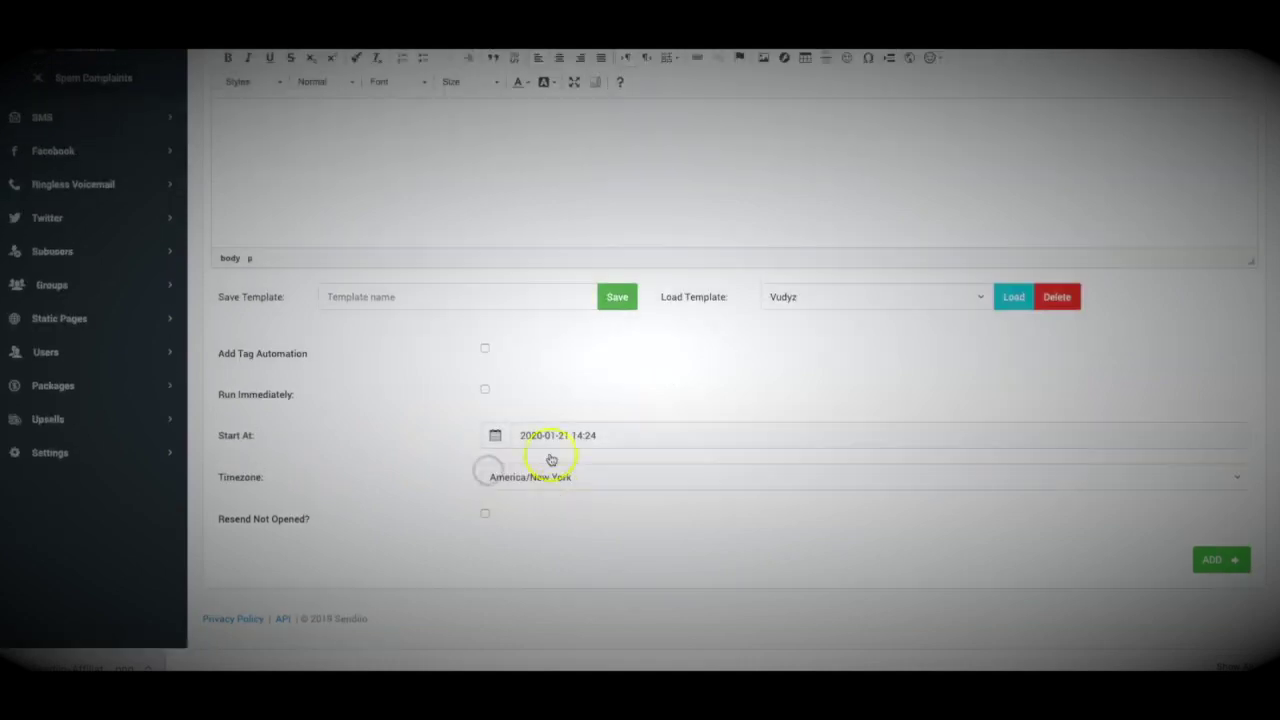
{"action": "left_click", "coordinate": [586, 478]}
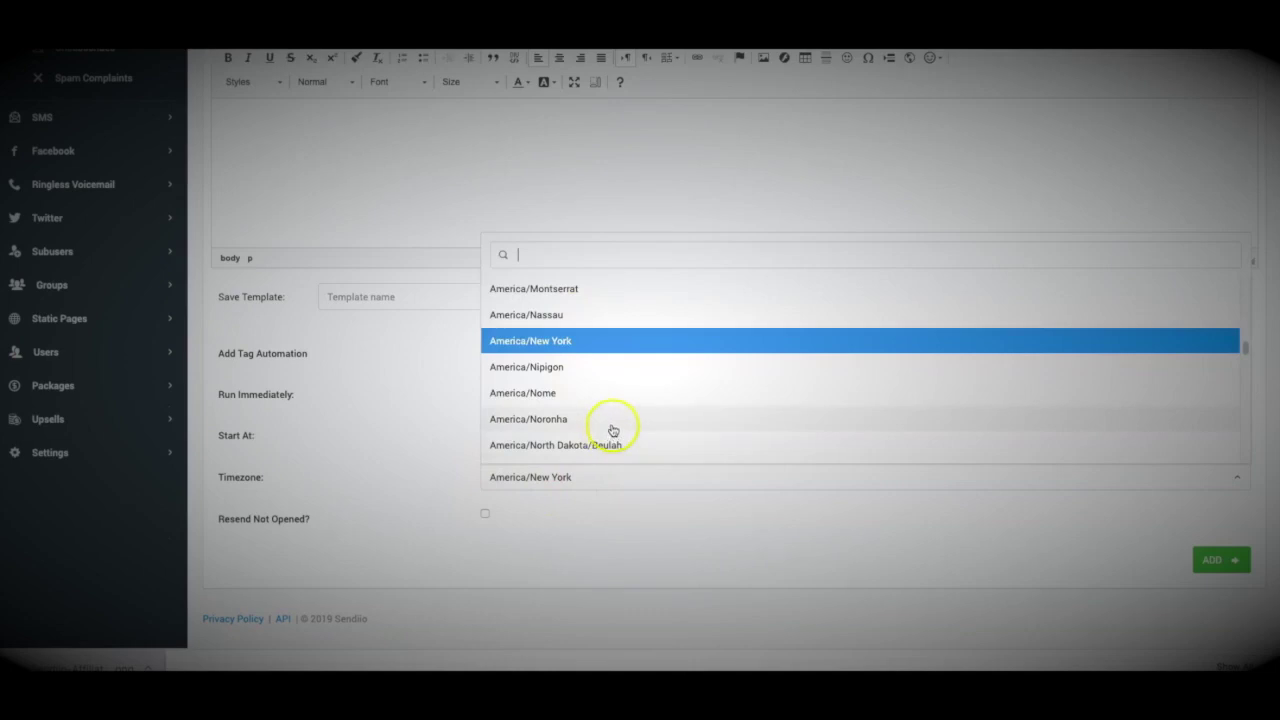
{"action": "left_click", "coordinate": [424, 405]}
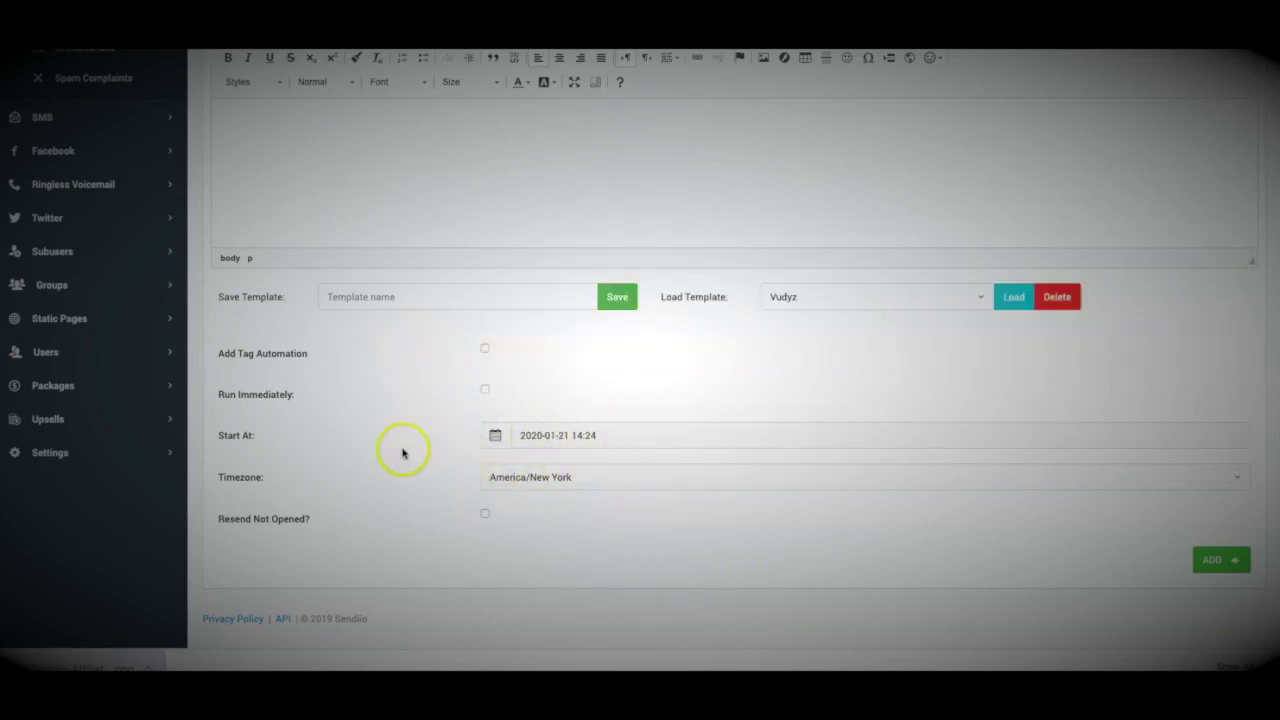
Step: Highlight the resend-to-unopened option several times to emphasise it
{"action": "left_click_drag", "start_coordinate": [312, 522], "coordinate": [220, 520]}
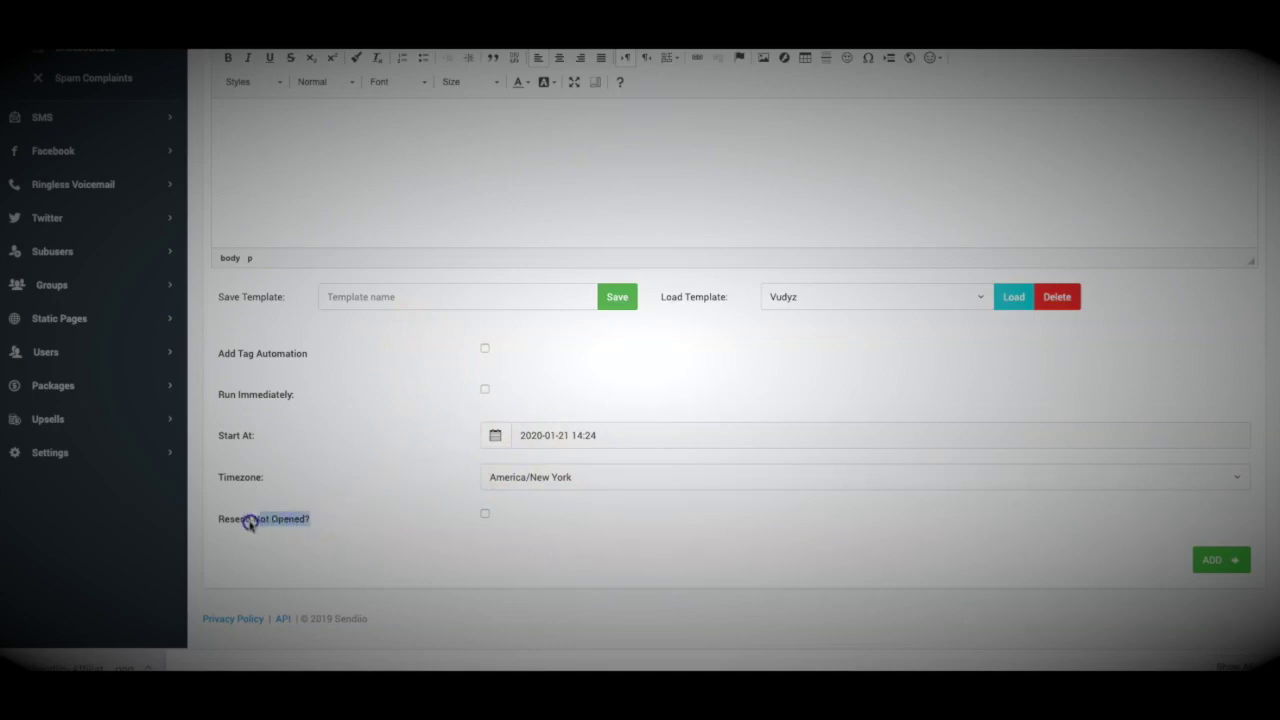
{"action": "left_click", "coordinate": [232, 522]}
{"action": "left_click_drag", "start_coordinate": [316, 521], "coordinate": [218, 520]}
{"action": "left_click", "coordinate": [220, 520]}
{"action": "left_click_drag", "start_coordinate": [309, 528], "coordinate": [222, 520]}
{"action": "left_click", "coordinate": [244, 524]}
{"action": "left_click", "coordinate": [391, 517]}
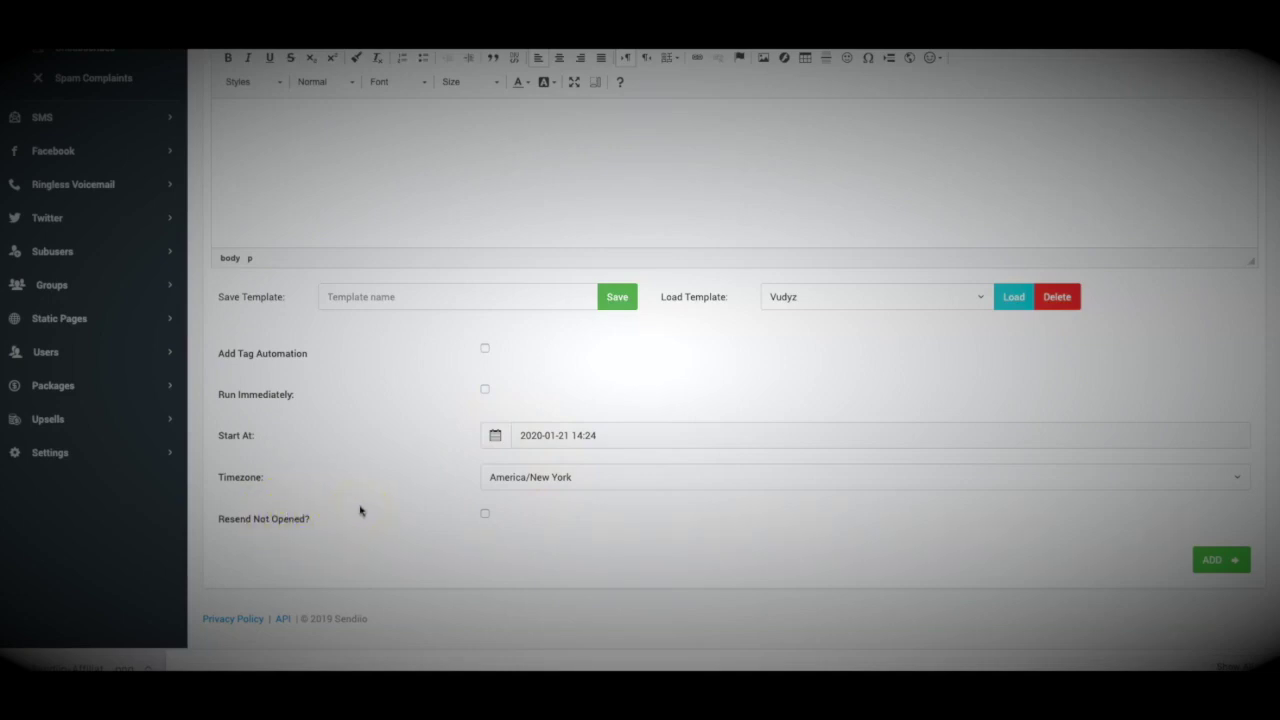
Step: Turn on Resend Not Opened with a 6-hour resend delay
{"action": "left_click", "coordinate": [484, 514]}
{"action": "scroll", "coordinate": [430, 510], "scroll_direction": "down", "scroll_amount": 3}
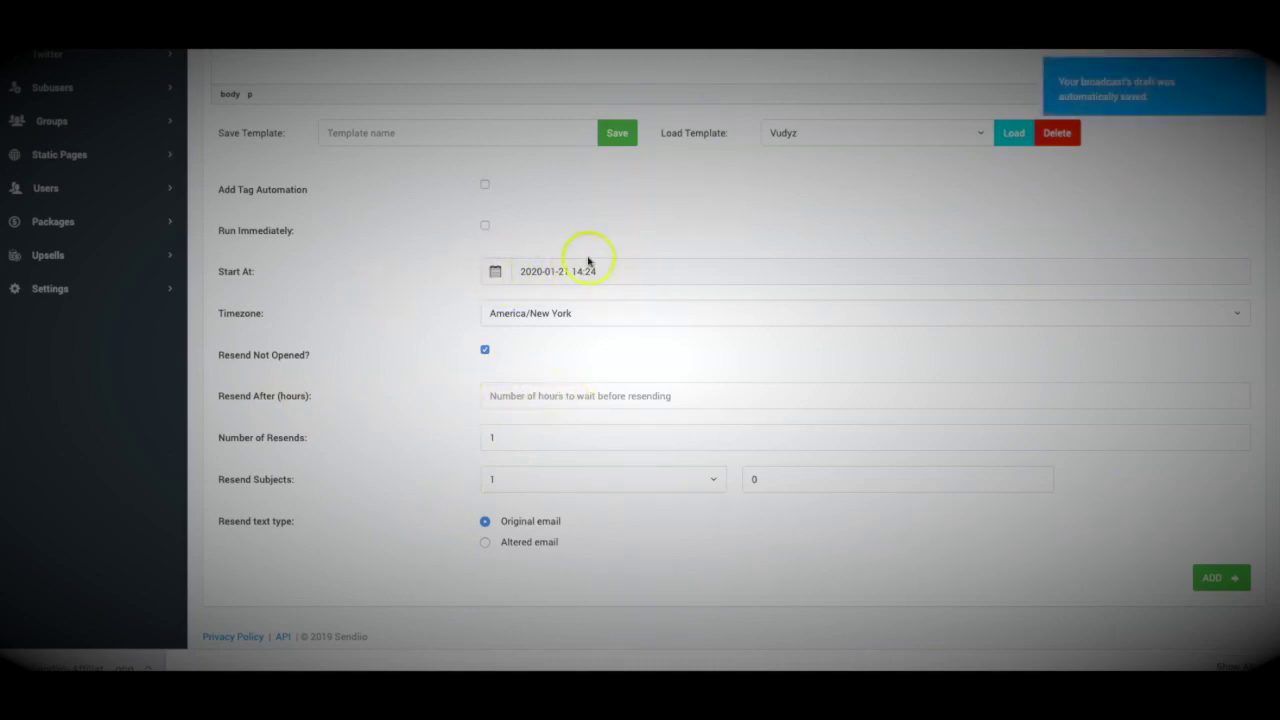
{"action": "mouse_move", "coordinate": [505, 396]}
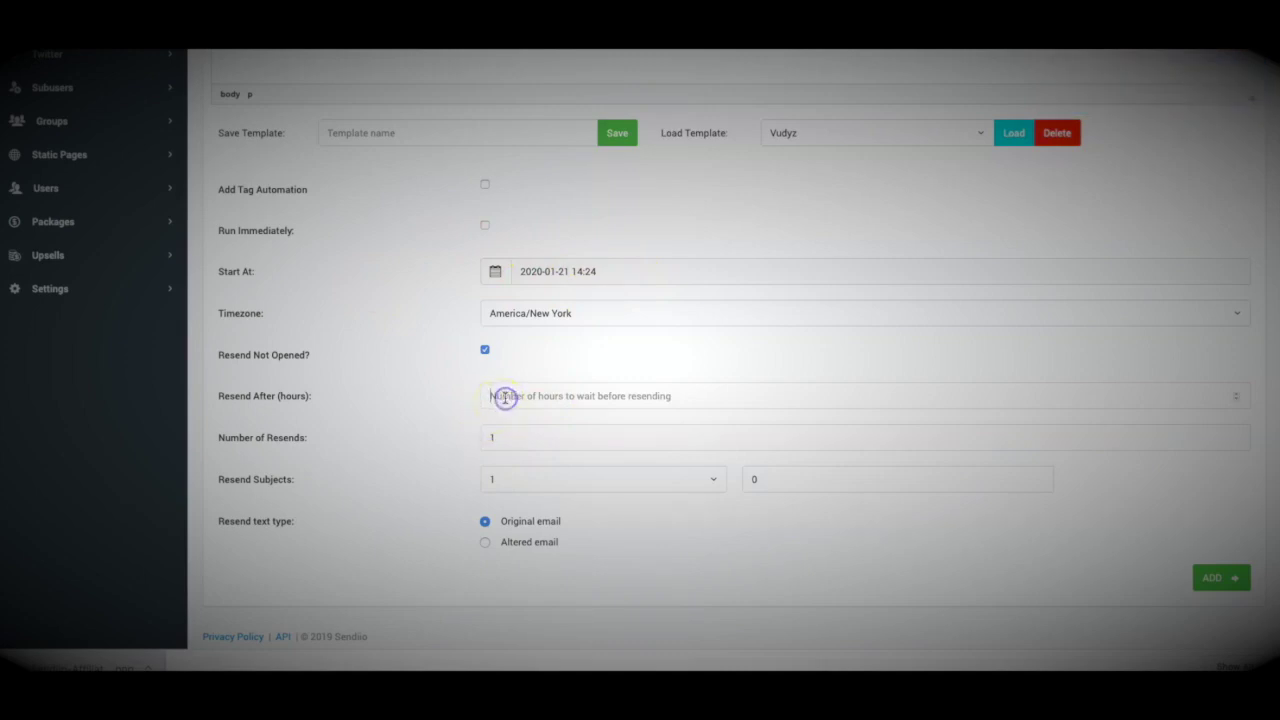
{"action": "left_click", "coordinate": [505, 397]}
{"action": "type", "text": "6"}
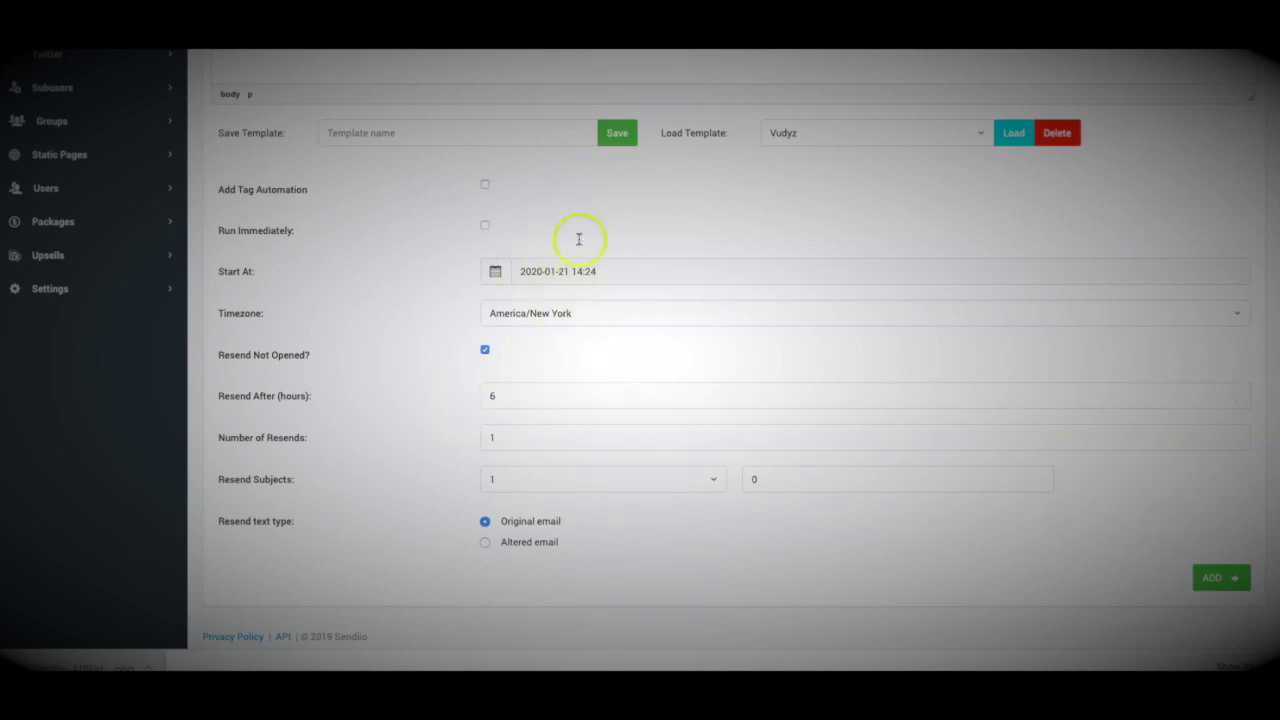
Step: Review the remaining resend options, then go to the new email sequence form
{"action": "scroll", "coordinate": [871, 414], "scroll_direction": "down", "scroll_amount": 2}
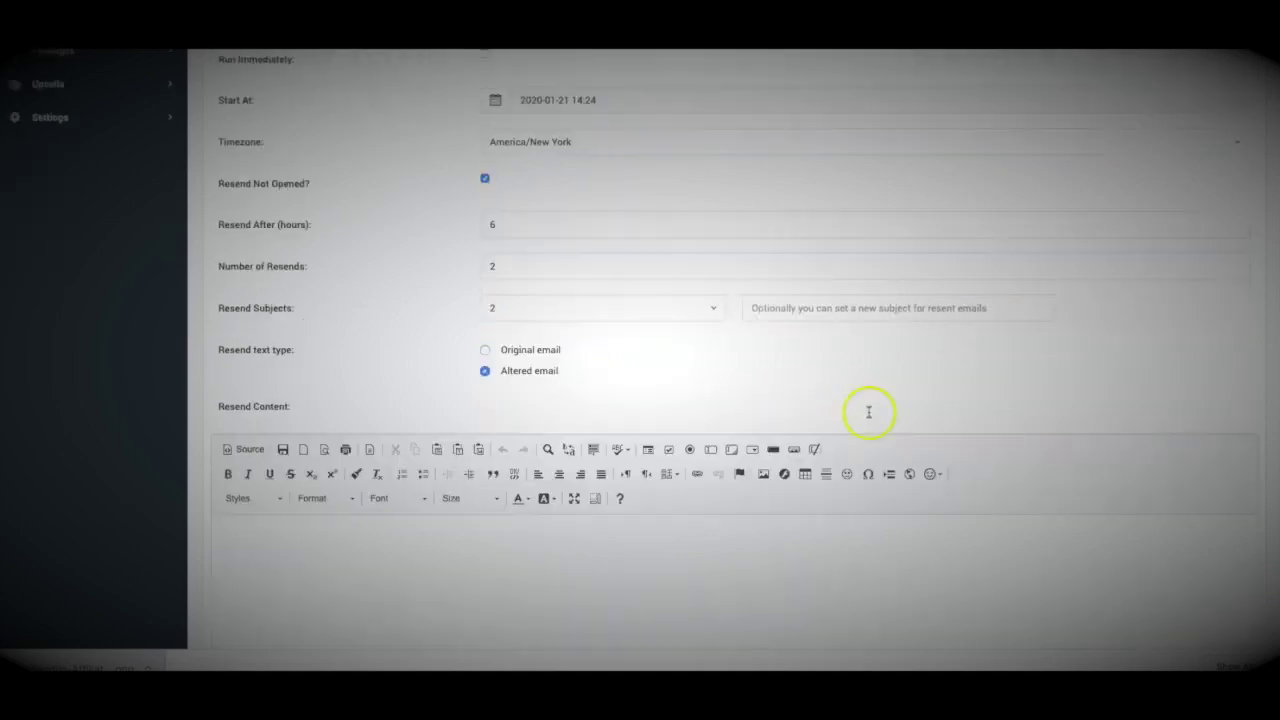
{"action": "scroll", "coordinate": [880, 412], "scroll_direction": "down", "scroll_amount": 2}
{"action": "scroll", "coordinate": [780, 440], "scroll_direction": "up", "scroll_amount": 8}
{"action": "scroll", "coordinate": [665, 472], "scroll_direction": "up", "scroll_amount": 2}
{"action": "scroll", "coordinate": [674, 437], "scroll_direction": "up", "scroll_amount": 2}
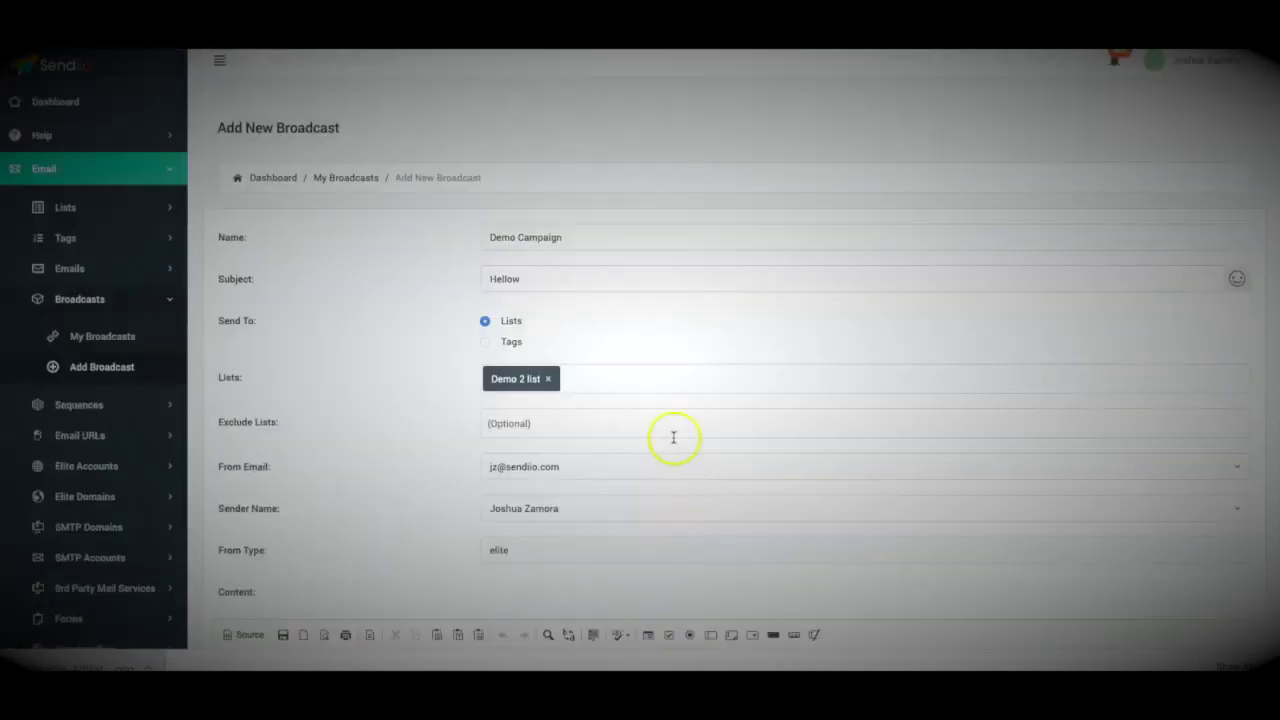
{"action": "scroll", "coordinate": [200, 340], "scroll_direction": "down", "scroll_amount": 1}
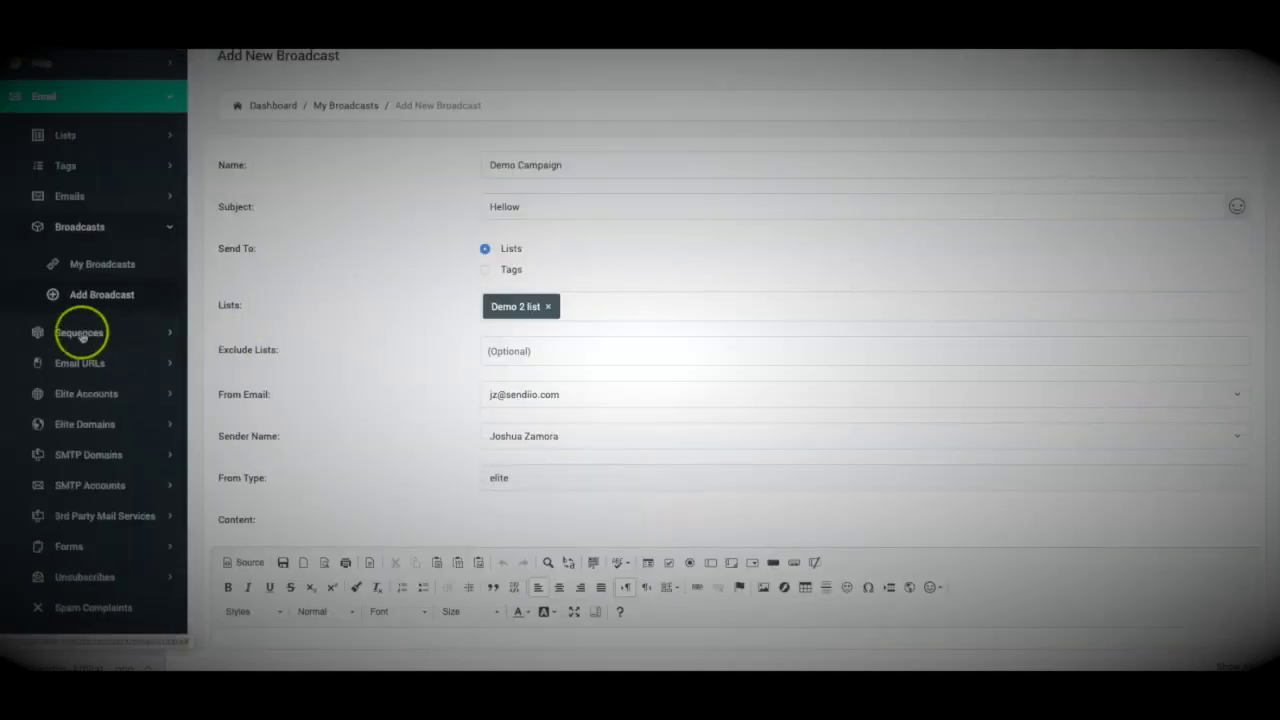
{"action": "left_click", "coordinate": [80, 331]}
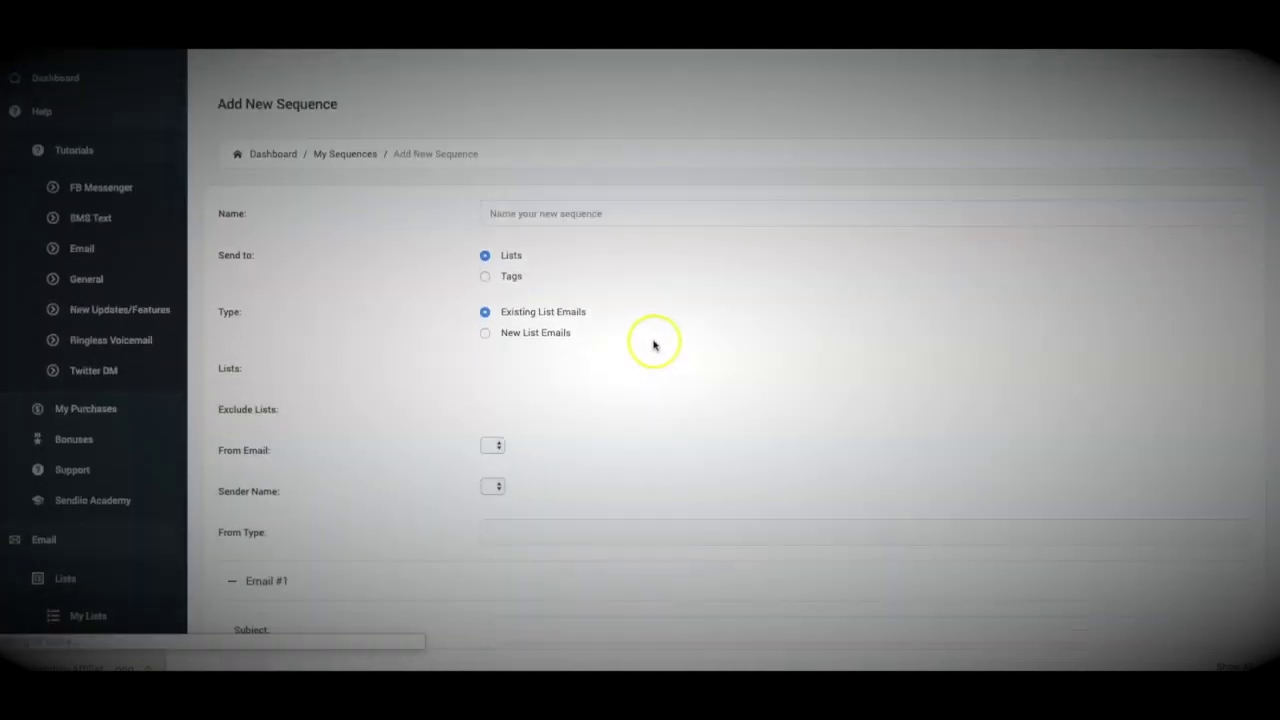
Step: Scroll up and down through the blank new email sequence form
{"action": "scroll", "coordinate": [654, 346], "scroll_direction": "down", "scroll_amount": 3}
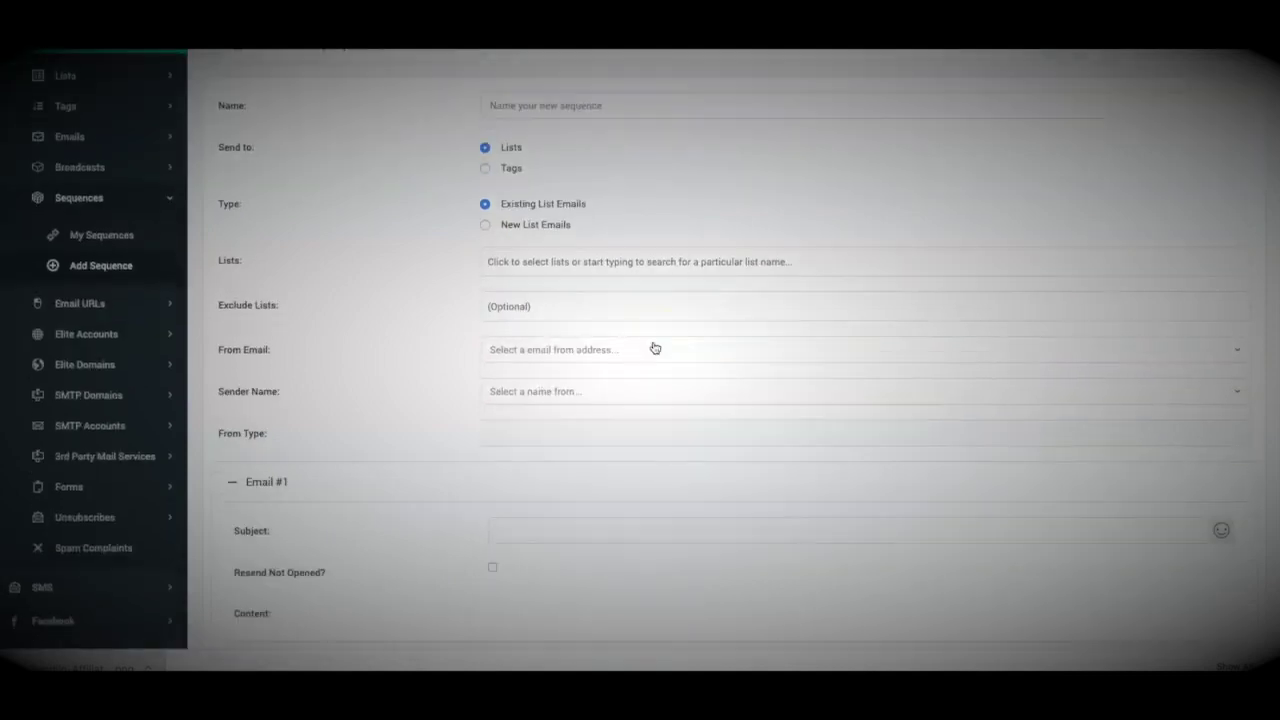
{"action": "scroll", "coordinate": [654, 347], "scroll_direction": "down", "scroll_amount": 1}
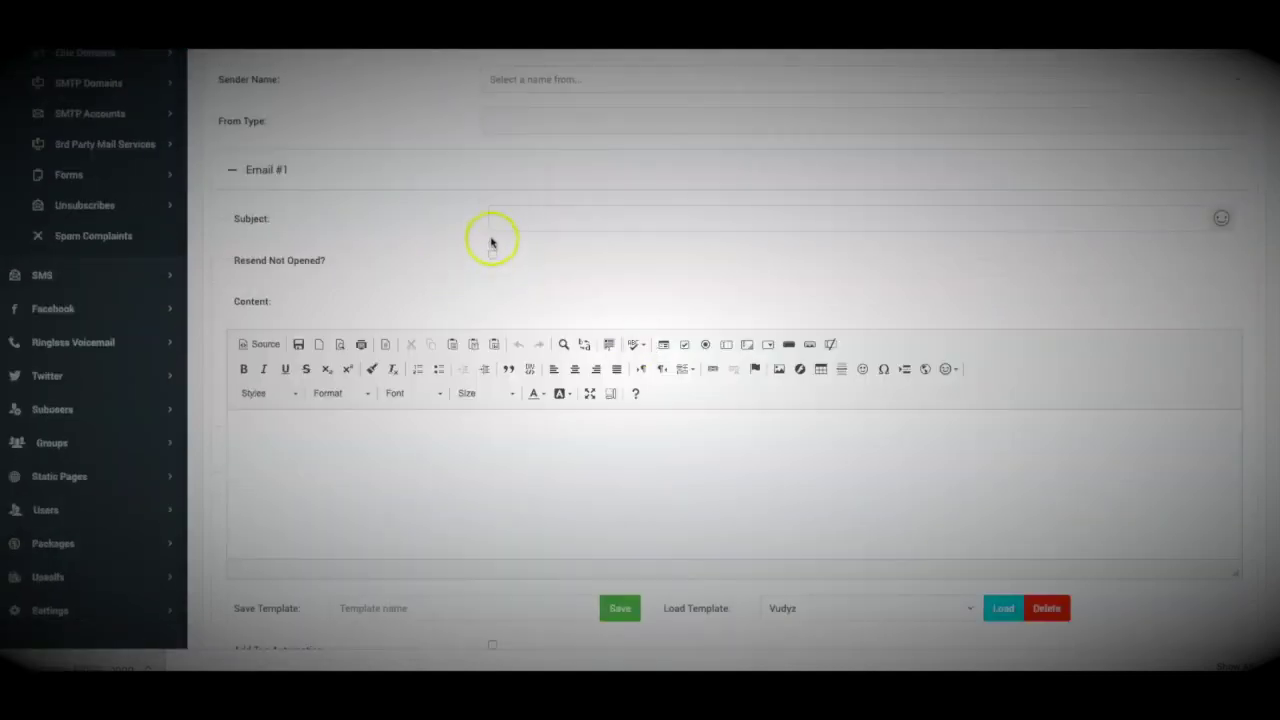
{"action": "scroll", "coordinate": [448, 210], "scroll_direction": "down", "scroll_amount": 3}
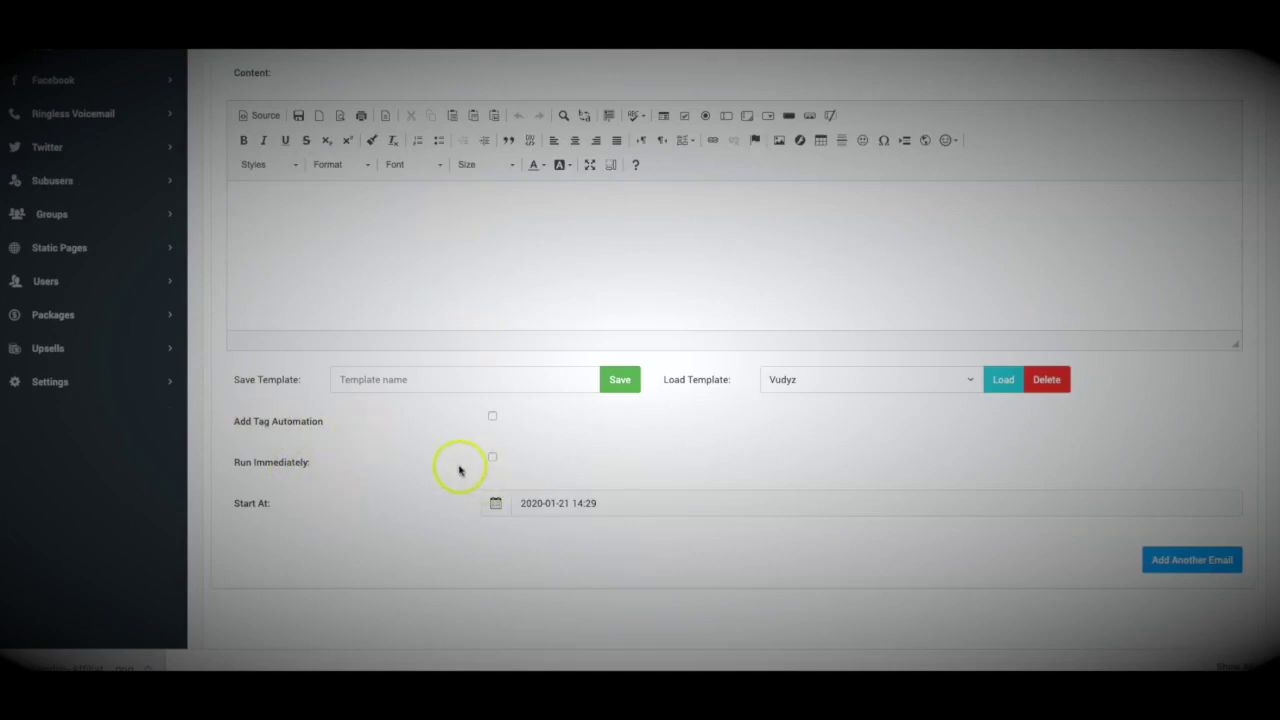
{"action": "scroll", "coordinate": [462, 472], "scroll_direction": "up", "scroll_amount": 1}
{"action": "scroll", "coordinate": [460, 470], "scroll_direction": "up", "scroll_amount": 1}
{"action": "scroll", "coordinate": [455, 420], "scroll_direction": "up", "scroll_amount": 3}
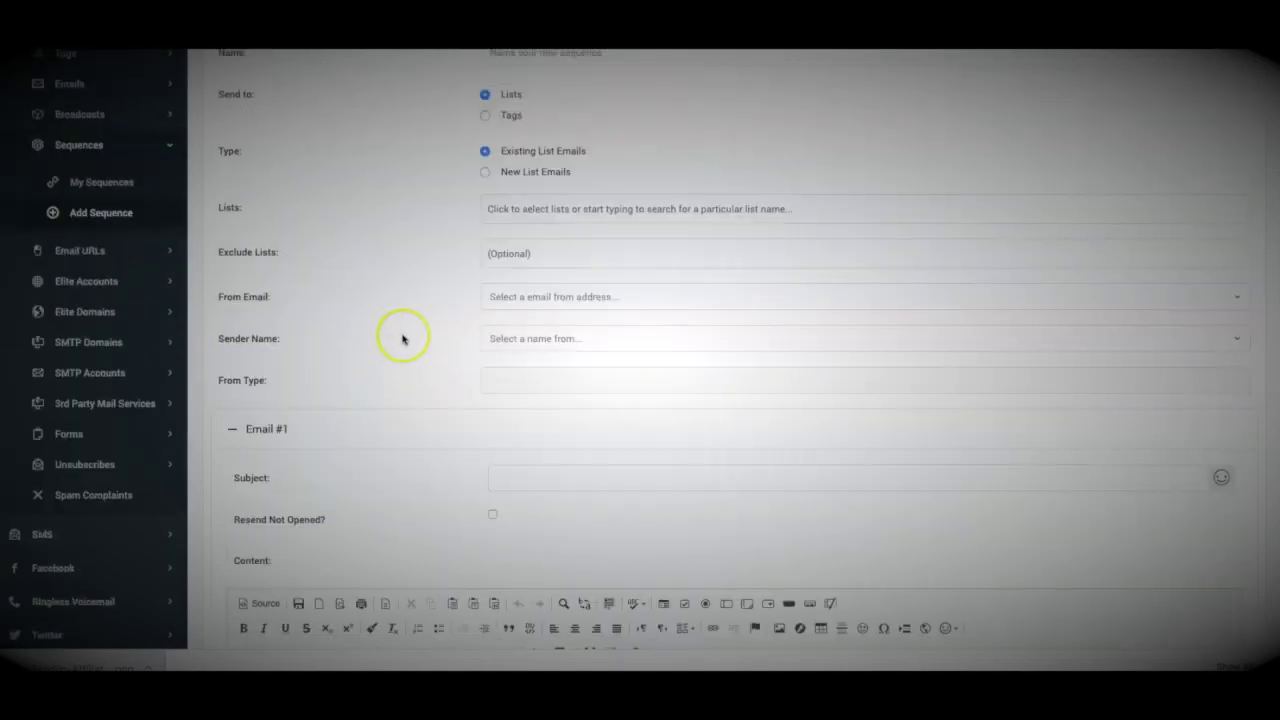
{"action": "scroll", "coordinate": [403, 339], "scroll_direction": "up", "scroll_amount": 3}
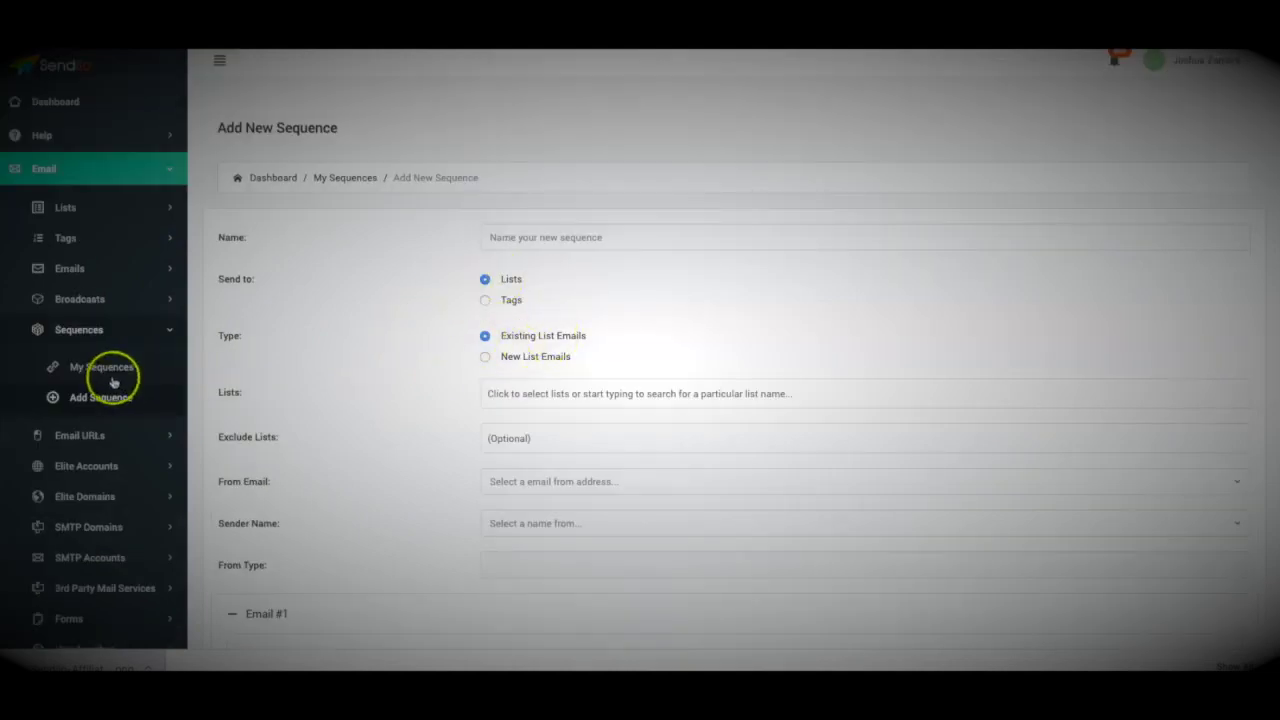
{"action": "scroll", "coordinate": [286, 323], "scroll_direction": "down", "scroll_amount": 1}
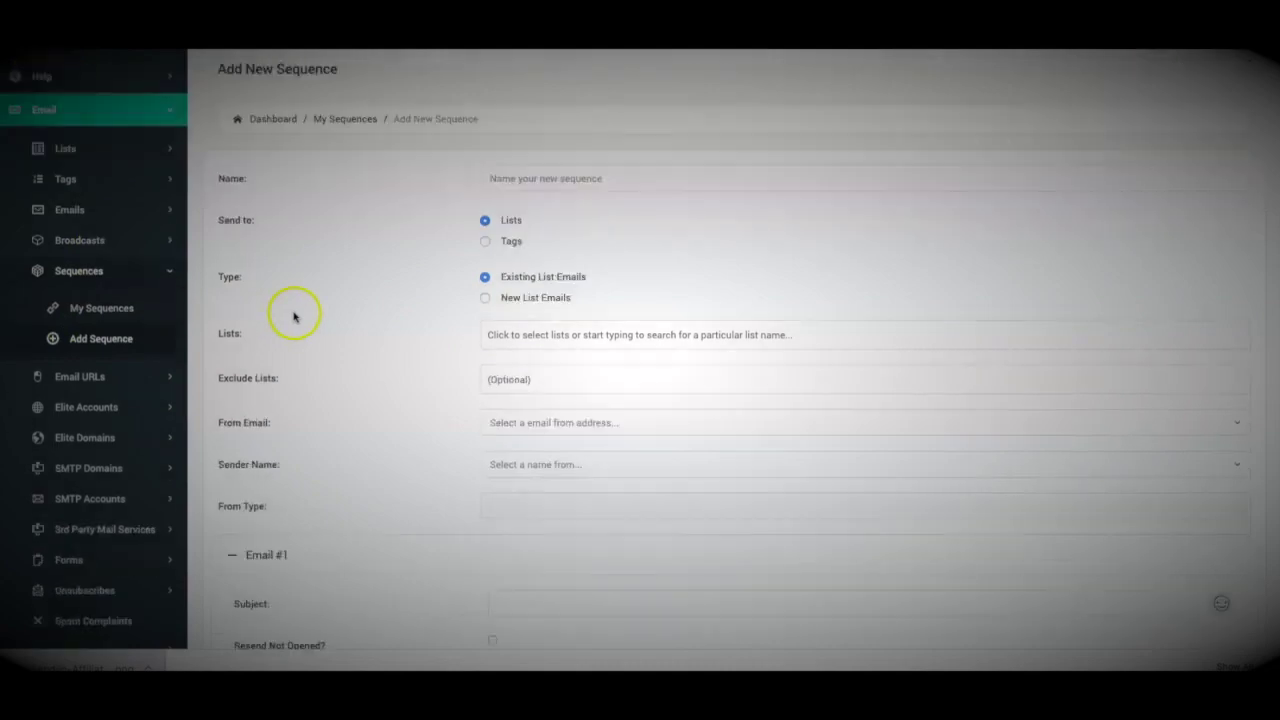
{"action": "scroll", "coordinate": [293, 318], "scroll_direction": "down", "scroll_amount": 1}
{"action": "scroll", "coordinate": [295, 317], "scroll_direction": "down", "scroll_amount": 1}
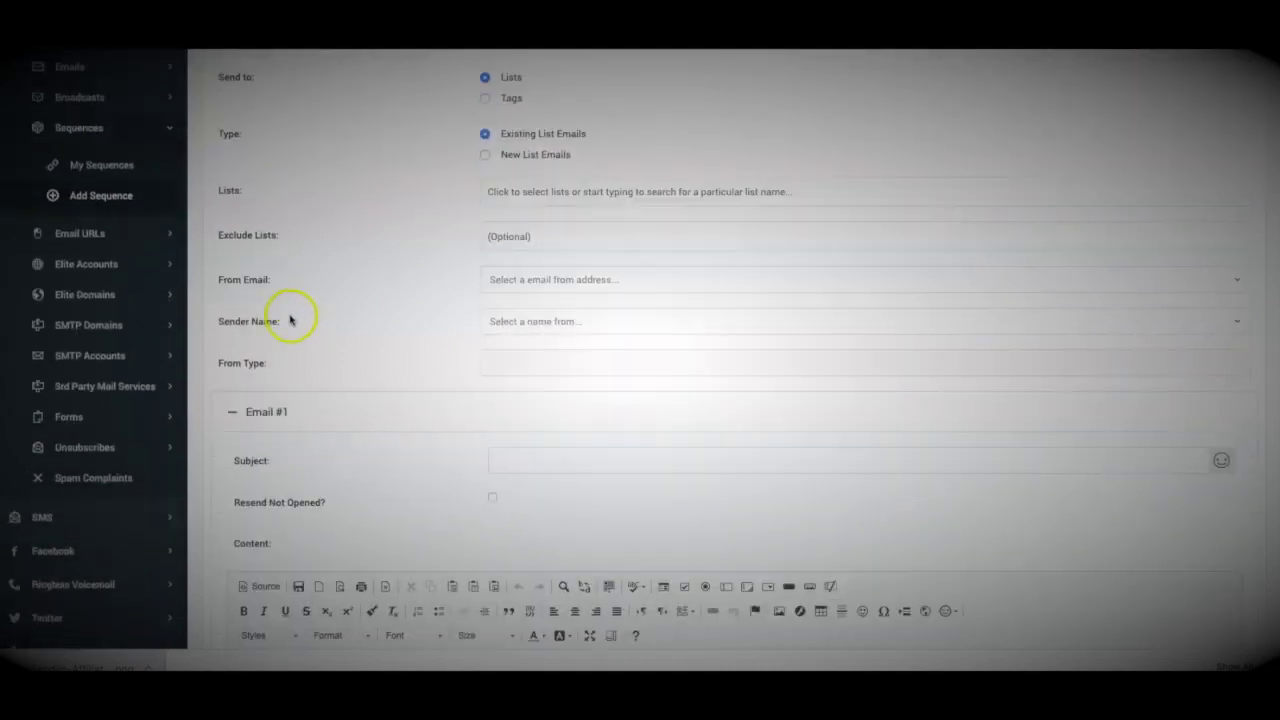
{"action": "scroll", "coordinate": [289, 320], "scroll_direction": "down", "scroll_amount": 1}
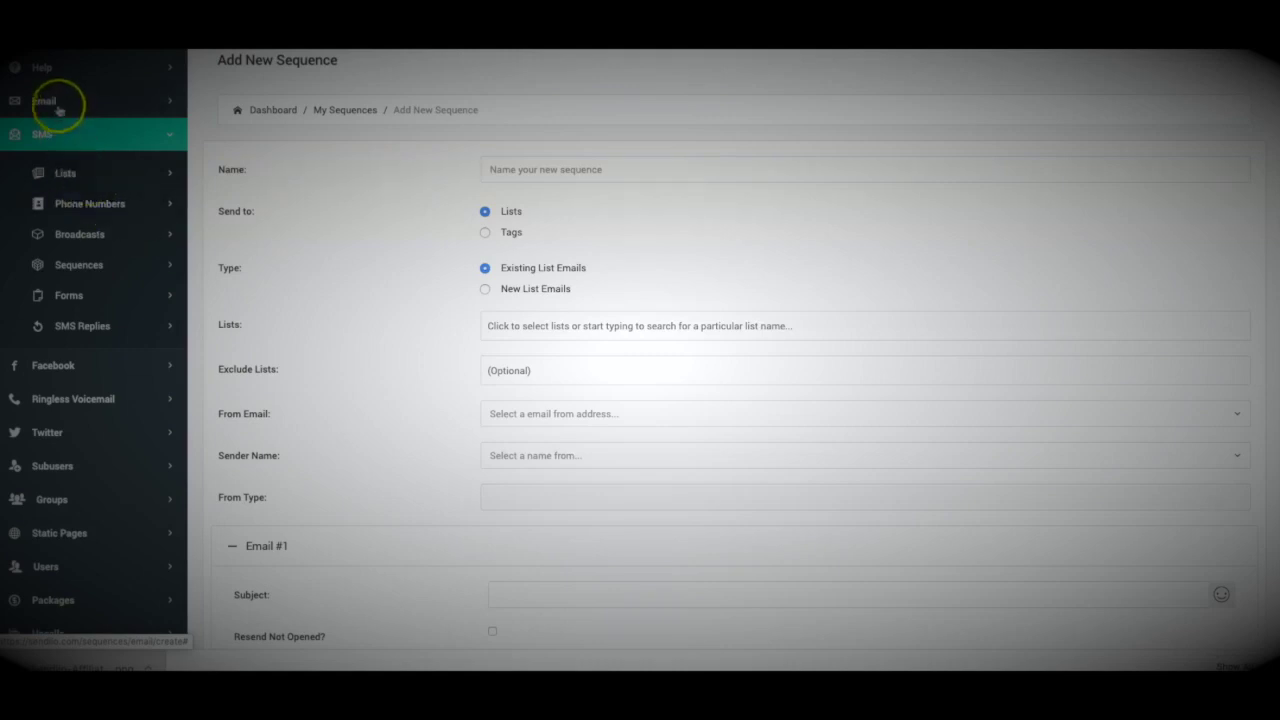
Step: Create an SMS broadcast to the NEW test list with placeholder text, sent immediately
{"action": "left_click", "coordinate": [88, 236]}
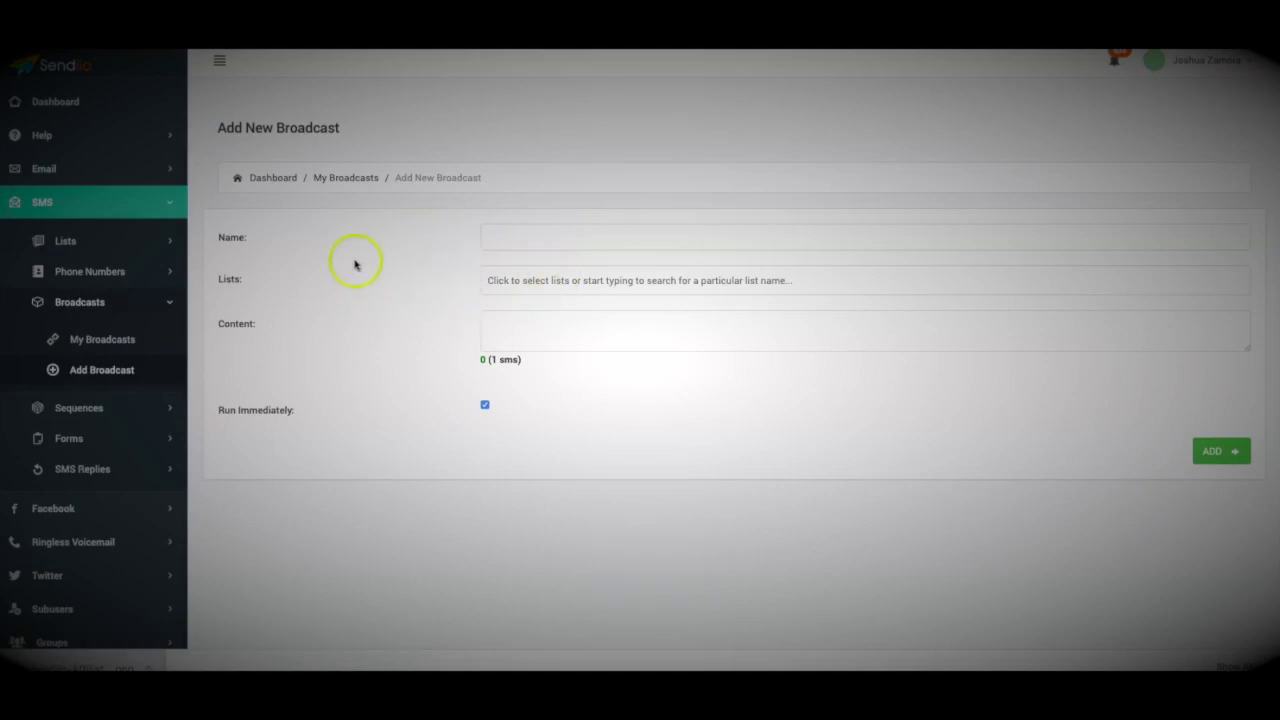
{"action": "left_click", "coordinate": [485, 280]}
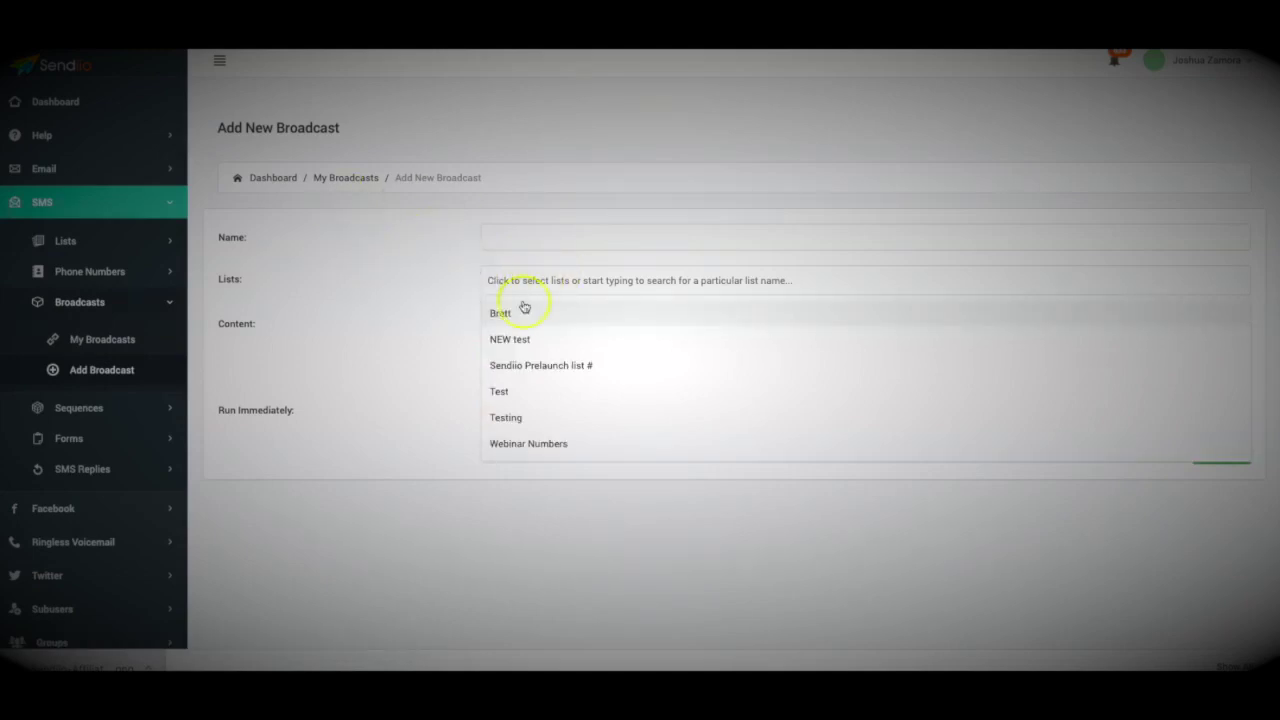
{"action": "left_click", "coordinate": [512, 339]}
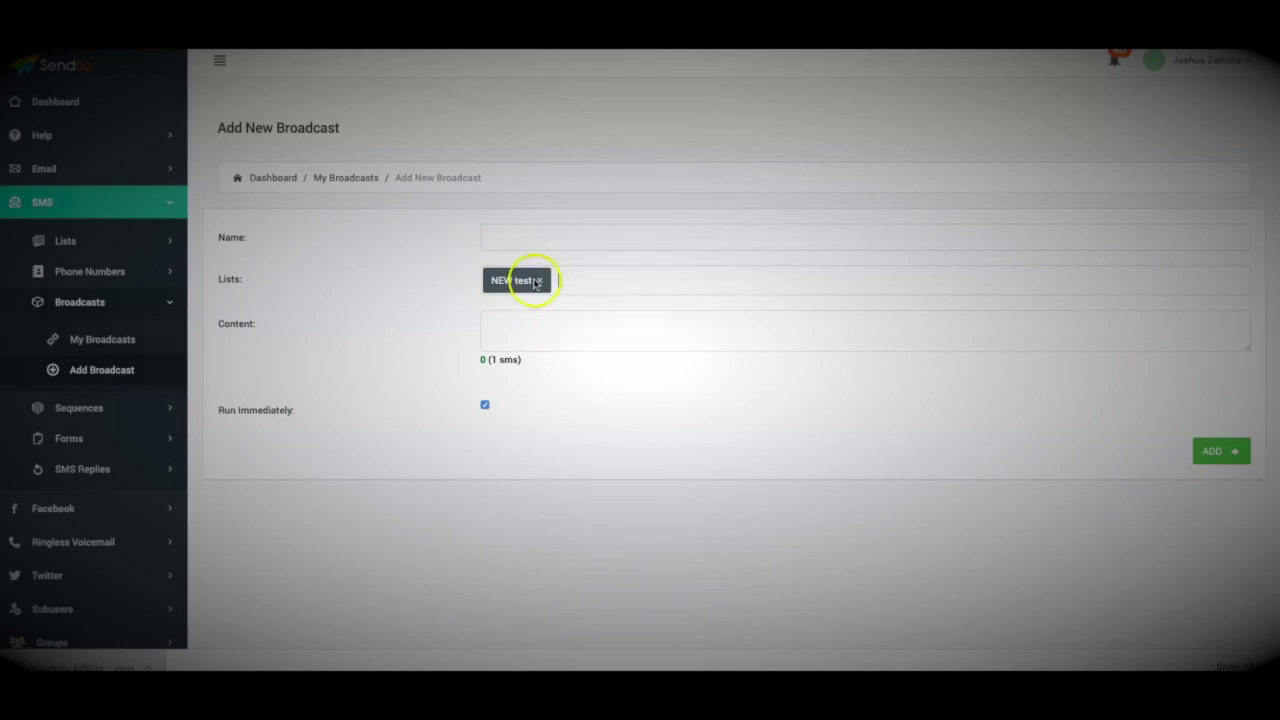
{"action": "left_click", "coordinate": [522, 328]}
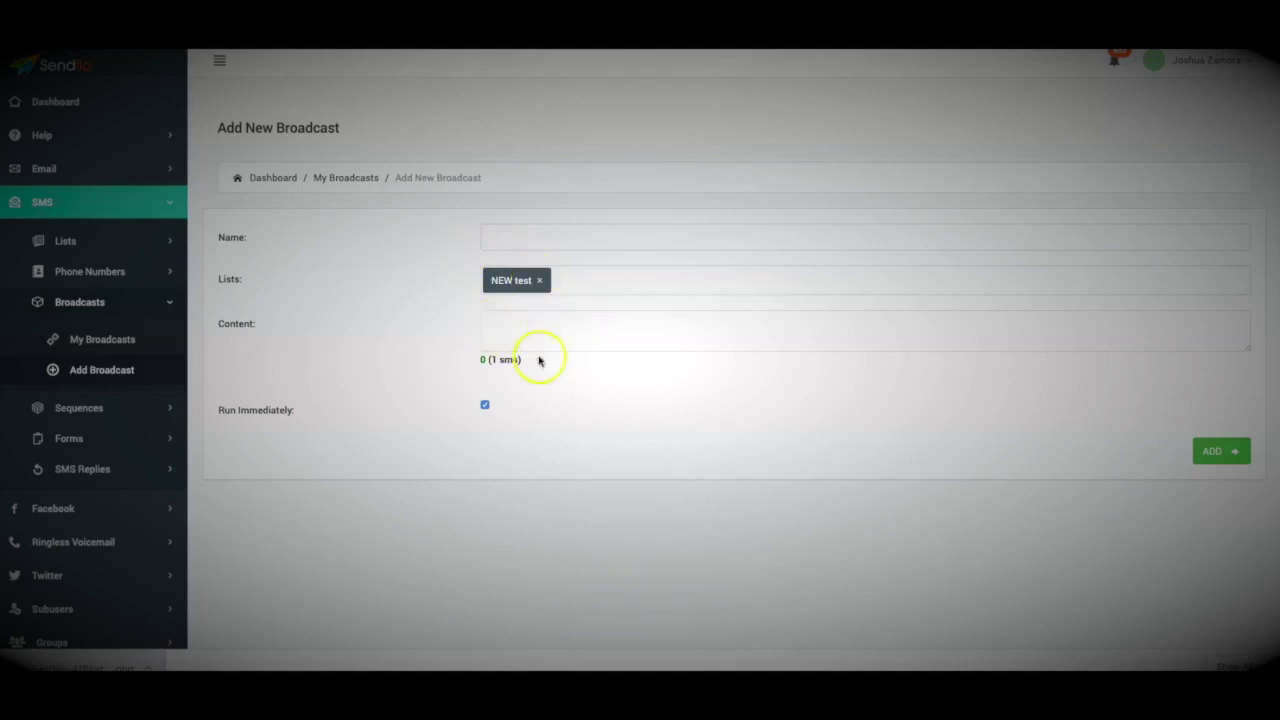
{"action": "type", "text": "asadfasdfasdfasdfasdfasdfasdfasdfasdfasdfasdfasdfasdfasfasdasdfasd"}
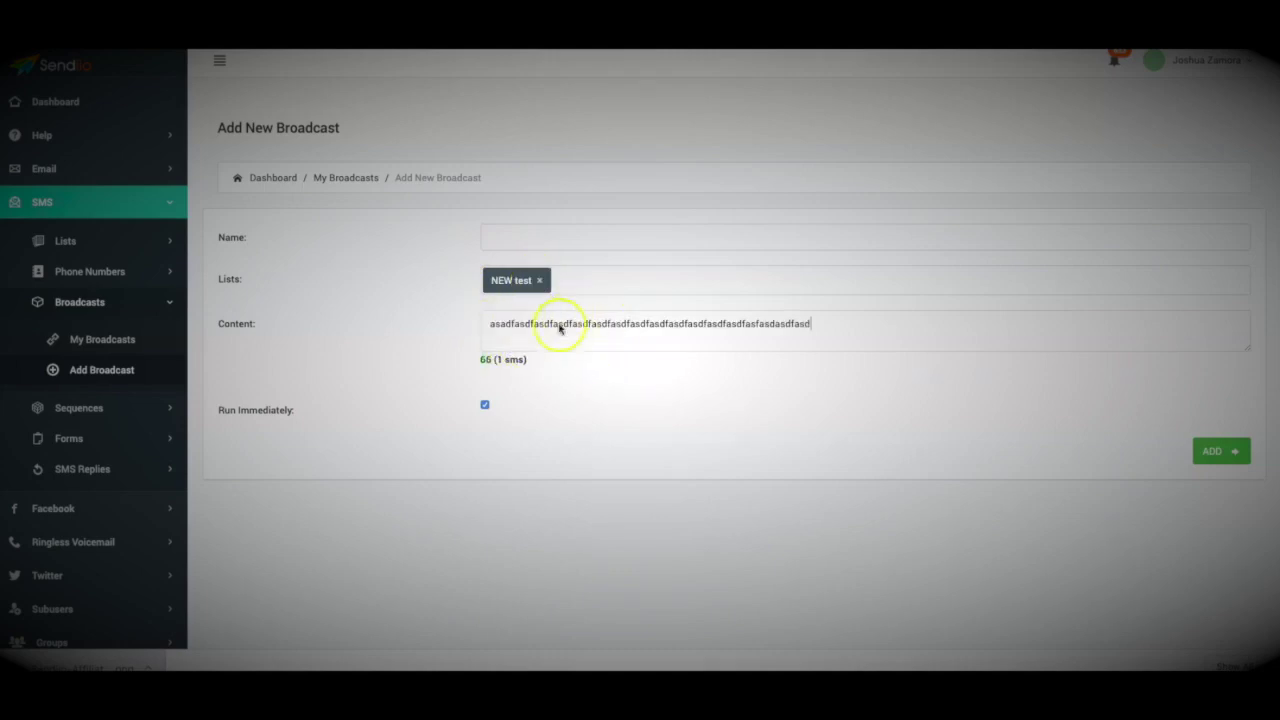
{"action": "left_click", "coordinate": [485, 406]}
{"action": "left_click", "coordinate": [485, 406]}
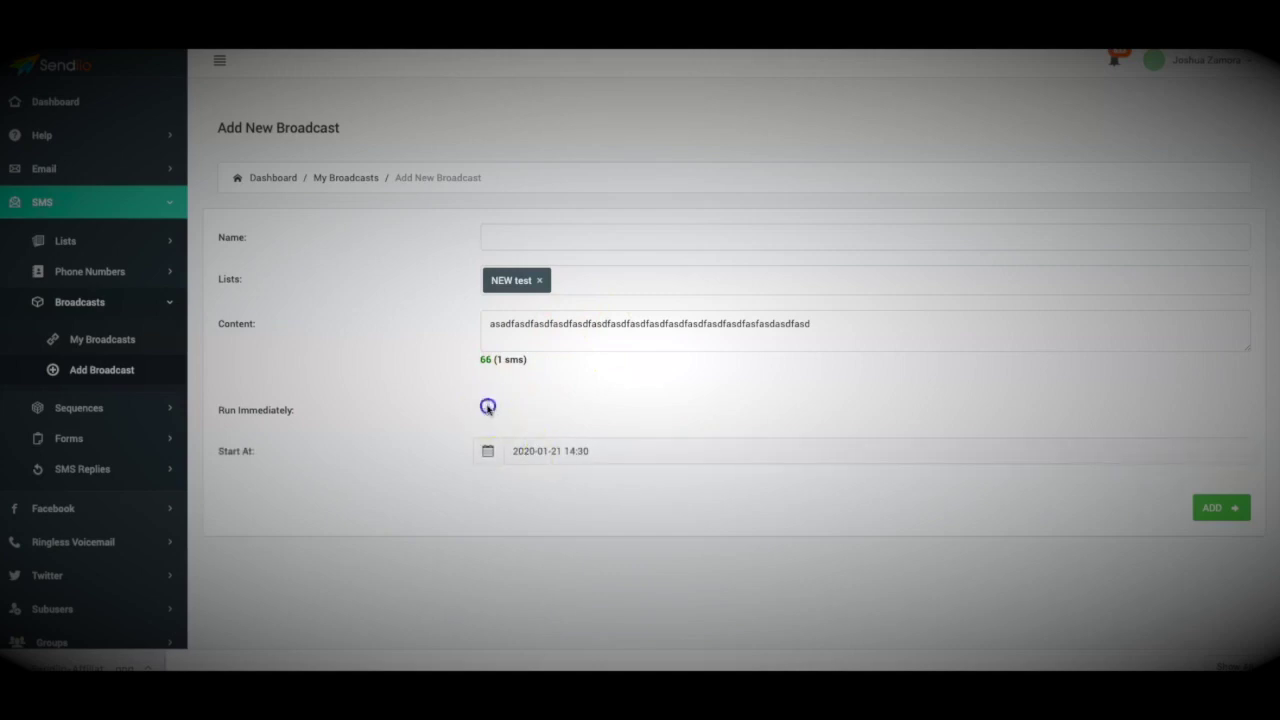
{"action": "left_click", "coordinate": [82, 469]}
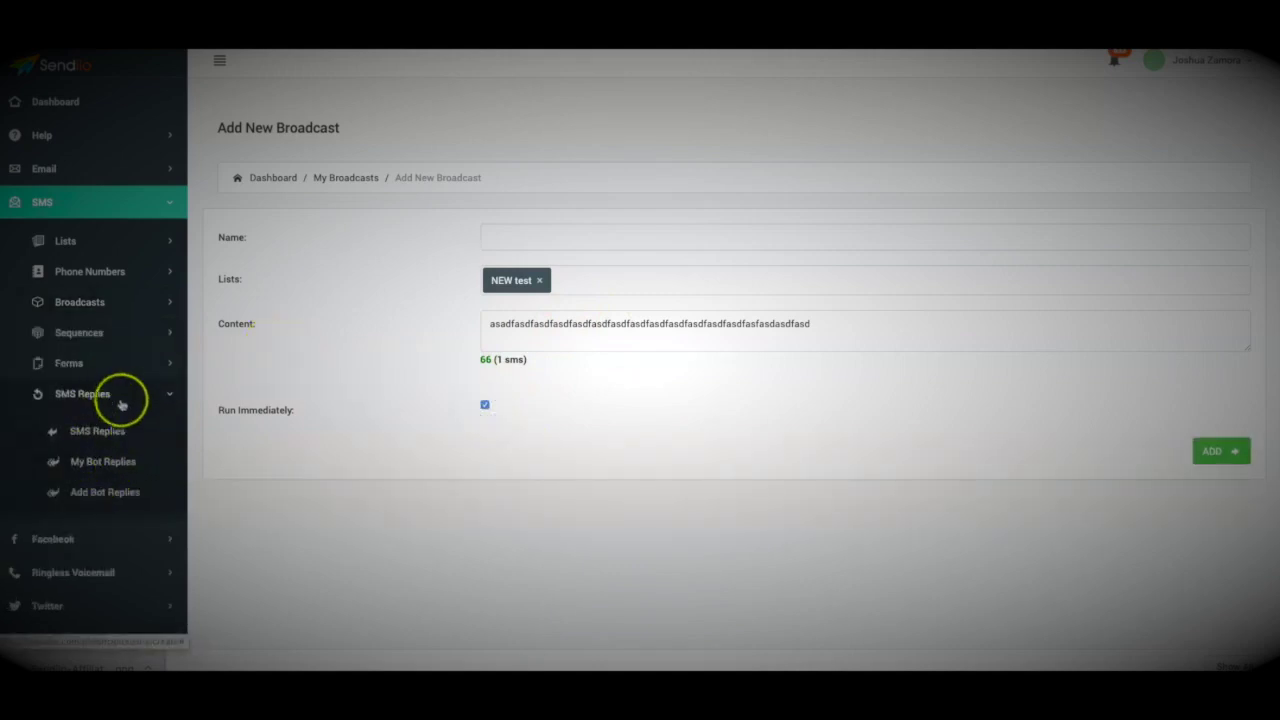
Step: View the two received SMS replies, then bring up the new SMS bot reply form
{"action": "left_click", "coordinate": [113, 434]}
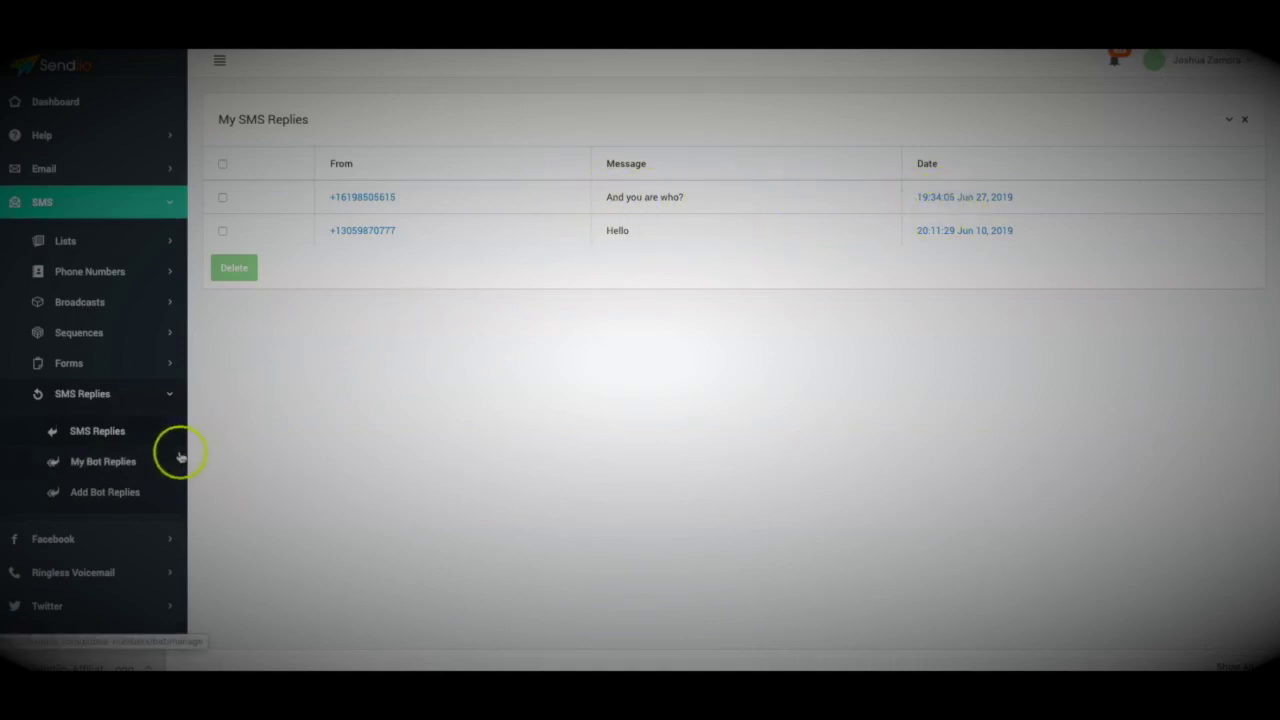
{"action": "left_click", "coordinate": [120, 494]}
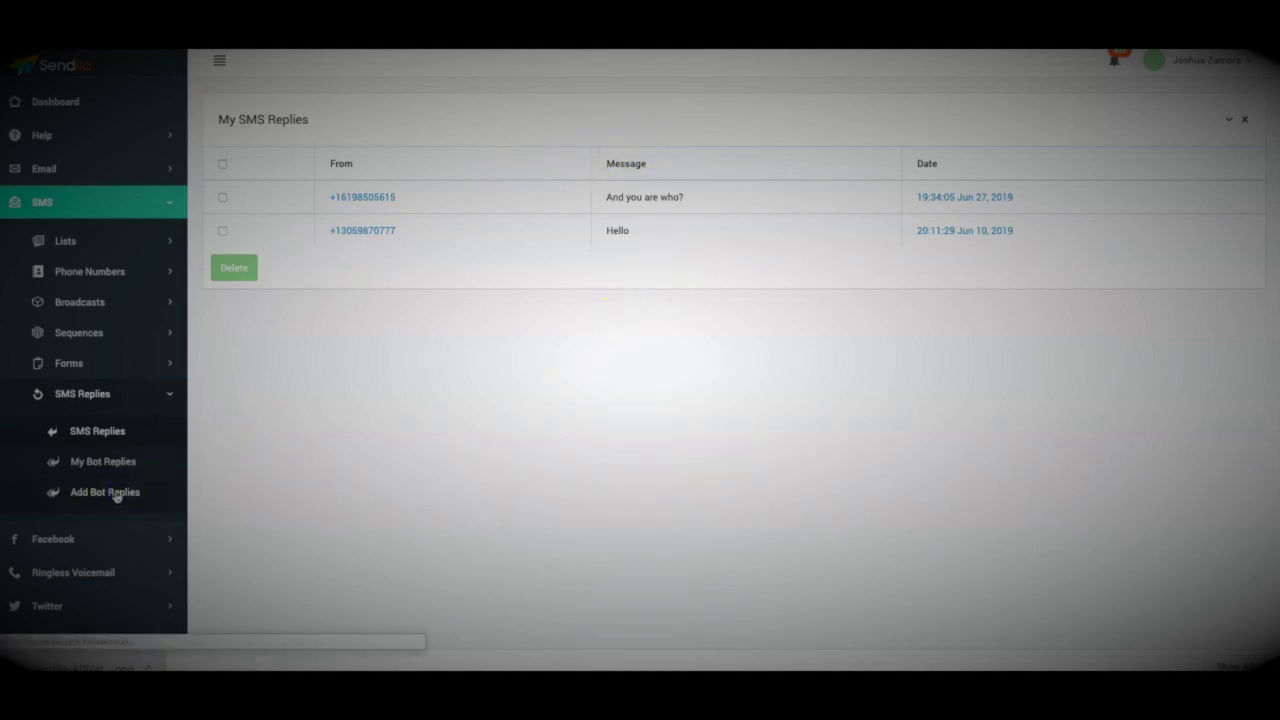
{"action": "left_click", "coordinate": [150, 480]}
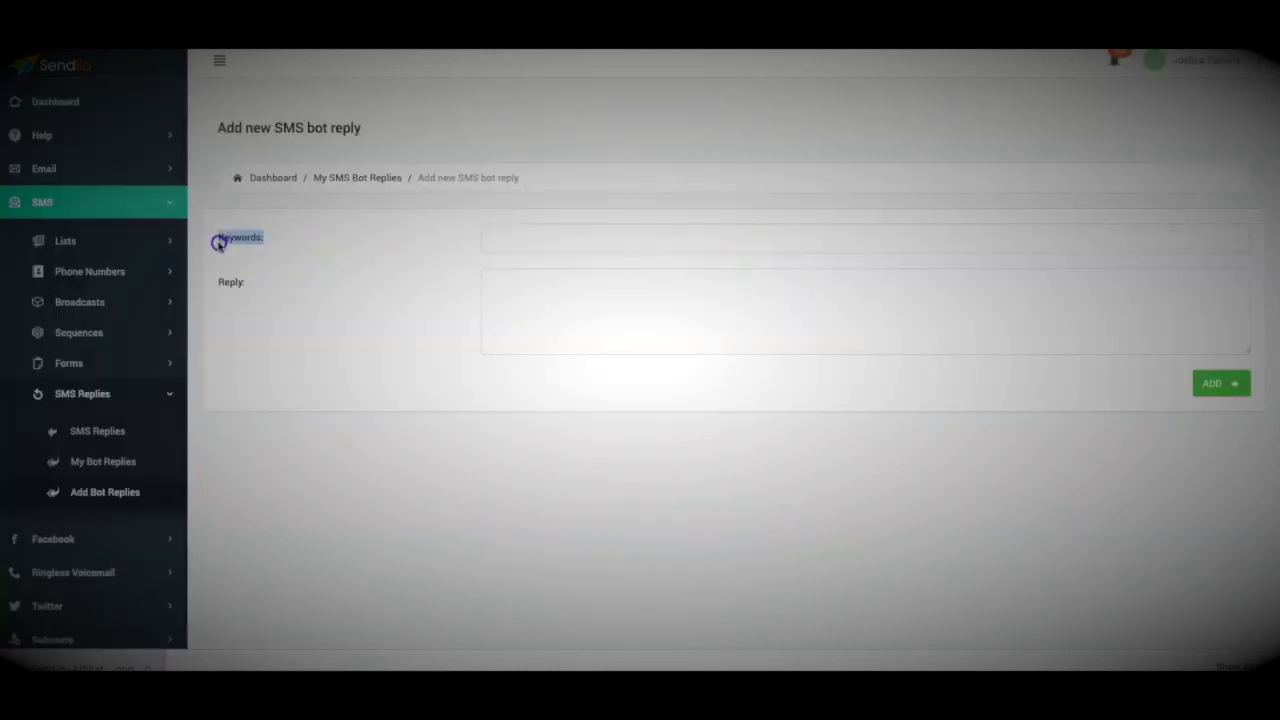
Step: Focus the SMS bot Reply box, then expand the Facebook Pages menu
{"action": "left_click", "coordinate": [537, 301]}
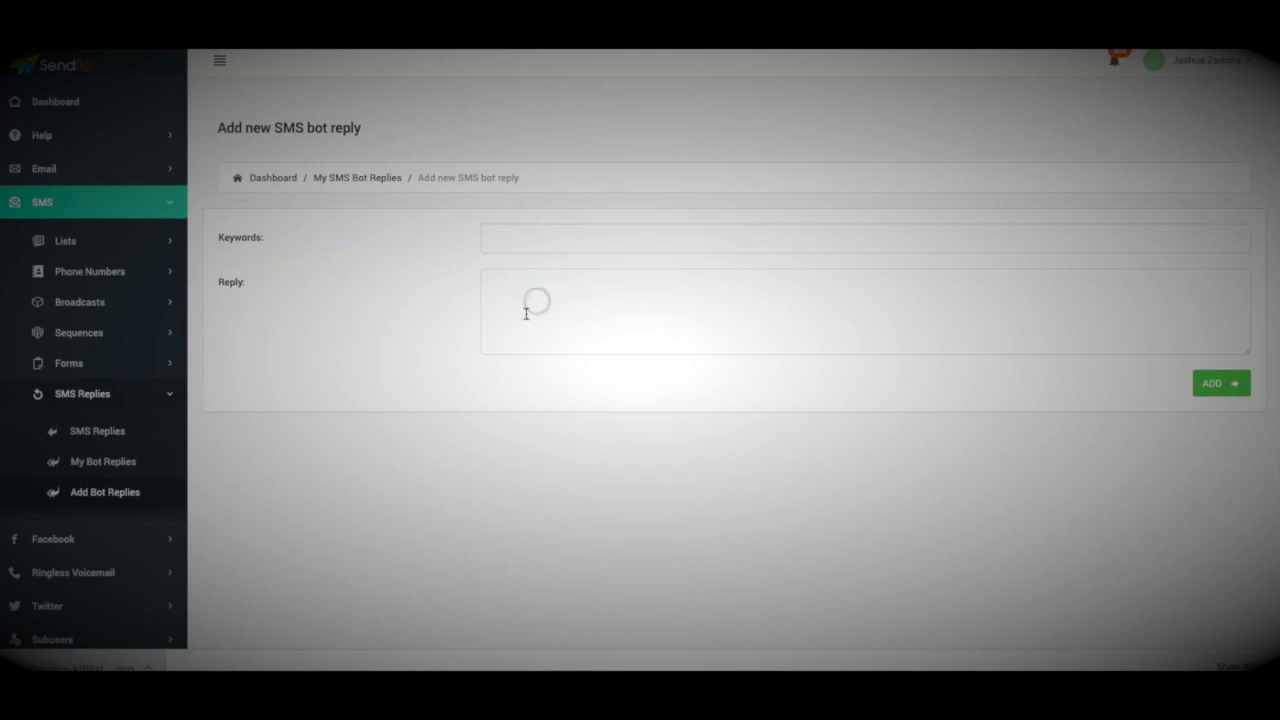
{"action": "scroll", "coordinate": [590, 340], "scroll_direction": "down", "scroll_amount": 2}
{"action": "left_click", "coordinate": [105, 427]}
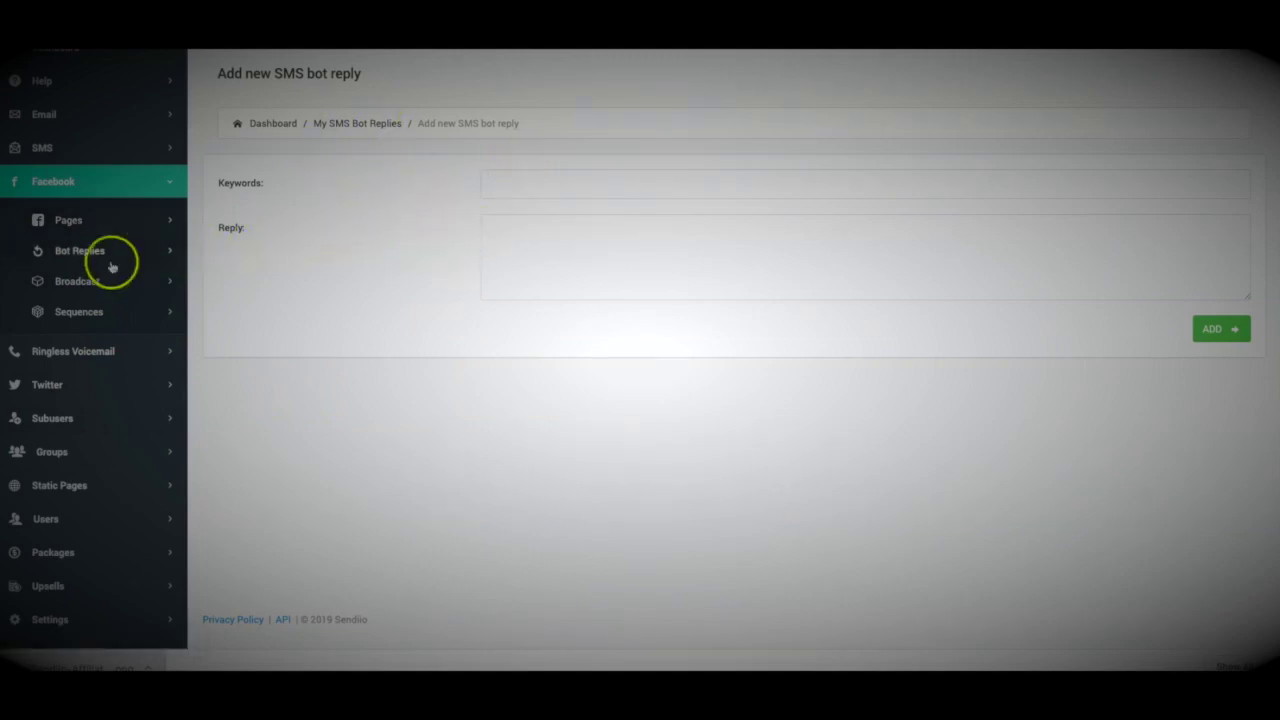
{"action": "left_click", "coordinate": [82, 222]}
Step: Open My Facebook Pages listing the four managed pages
{"action": "left_click", "coordinate": [113, 202]}
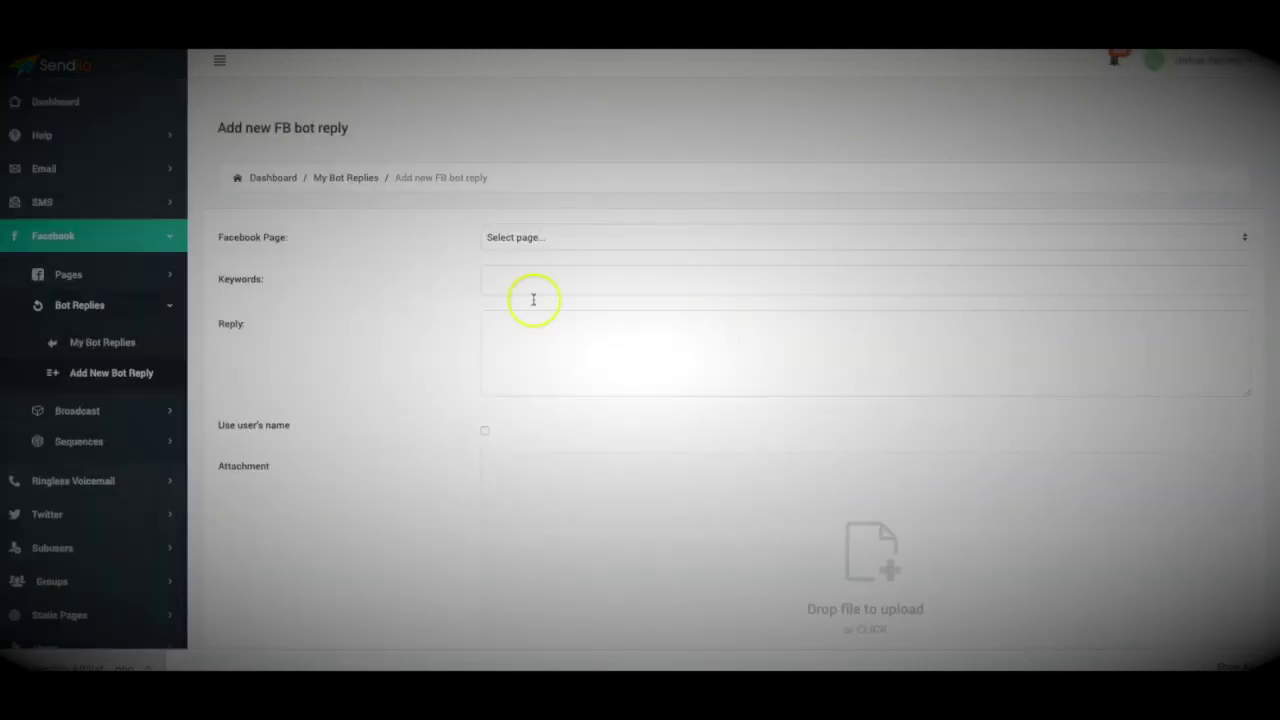
Step: Select ZB Page for the Facebook bot reply and try the Keywords field
{"action": "left_click", "coordinate": [543, 238]}
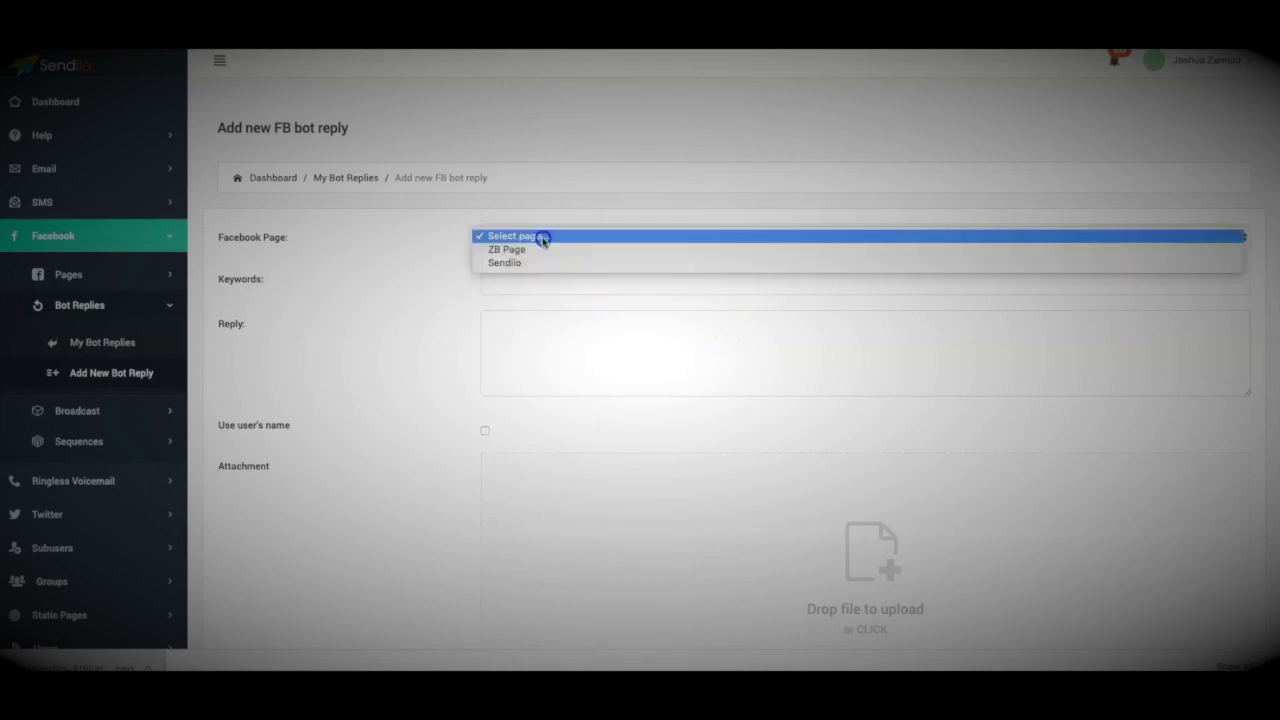
{"action": "left_click", "coordinate": [543, 249]}
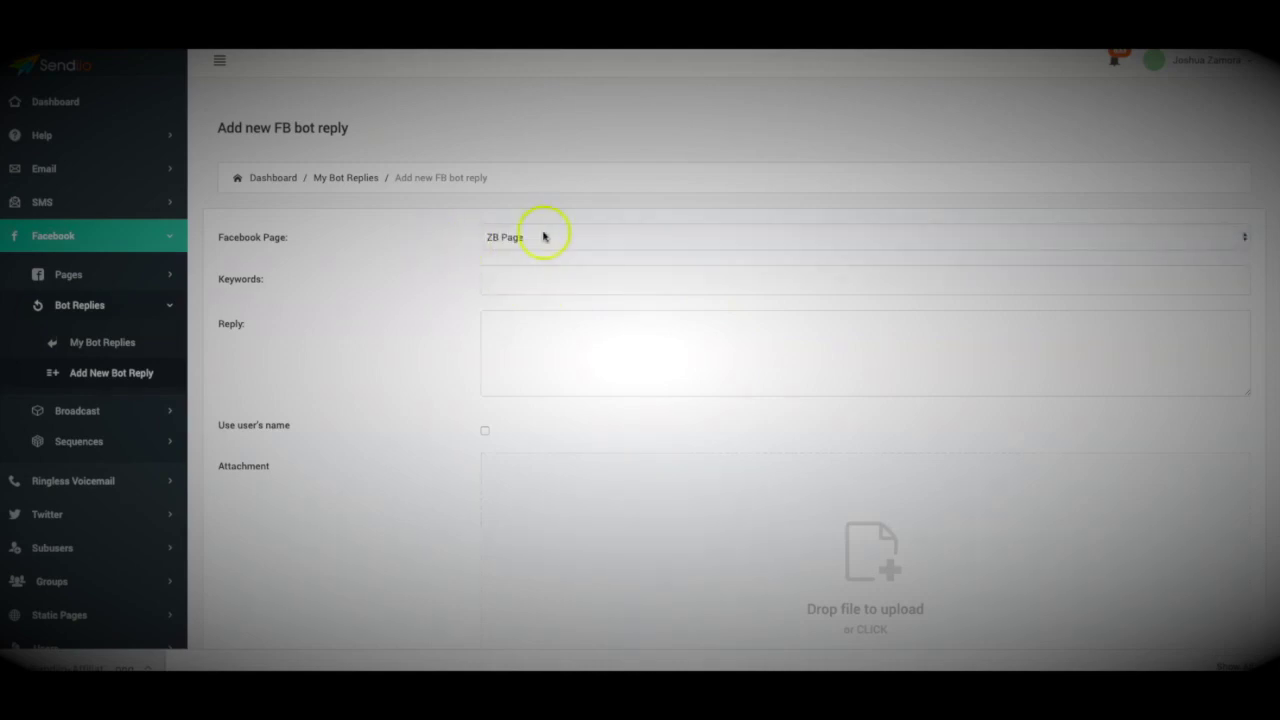
{"action": "left_click", "coordinate": [512, 277]}
{"action": "left_click", "coordinate": [441, 282]}
{"action": "scroll", "coordinate": [441, 285], "scroll_direction": "down", "scroll_amount": 1}
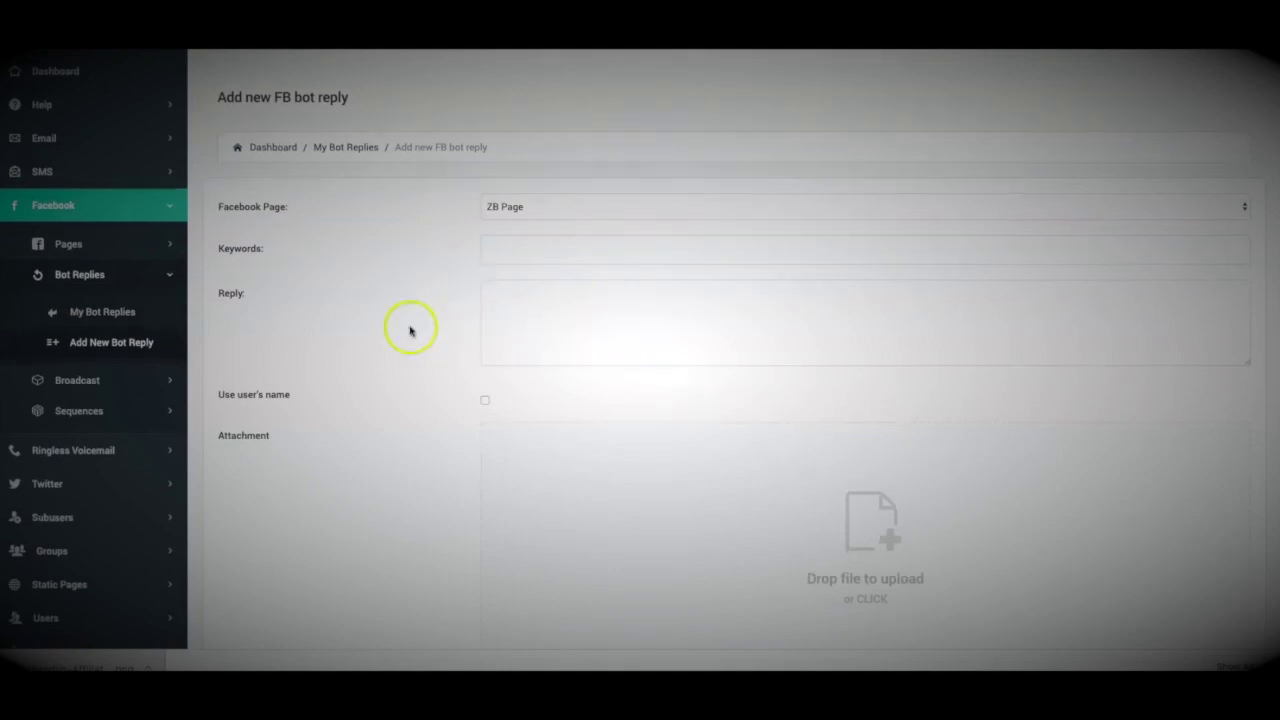
{"action": "scroll", "coordinate": [410, 331], "scroll_direction": "down", "scroll_amount": 2}
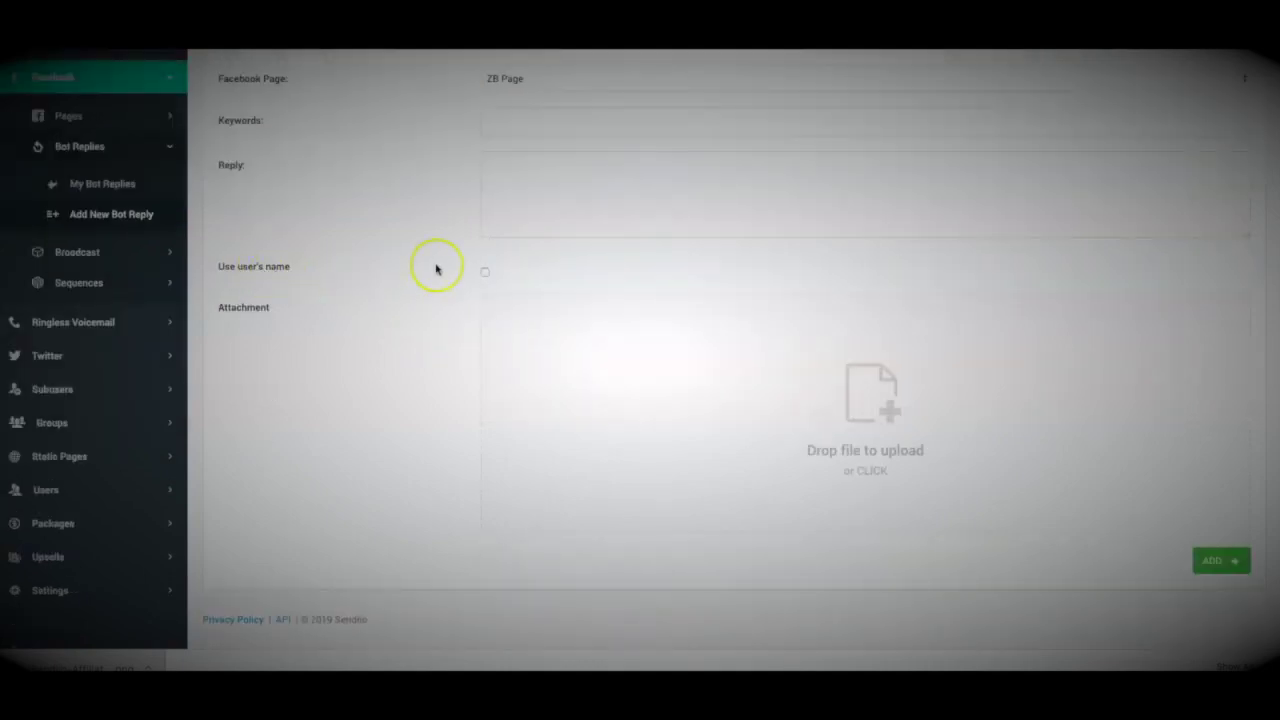
Step: Leave Use user's name off after toggling it, and try the attachment drop zone
{"action": "left_click", "coordinate": [485, 271]}
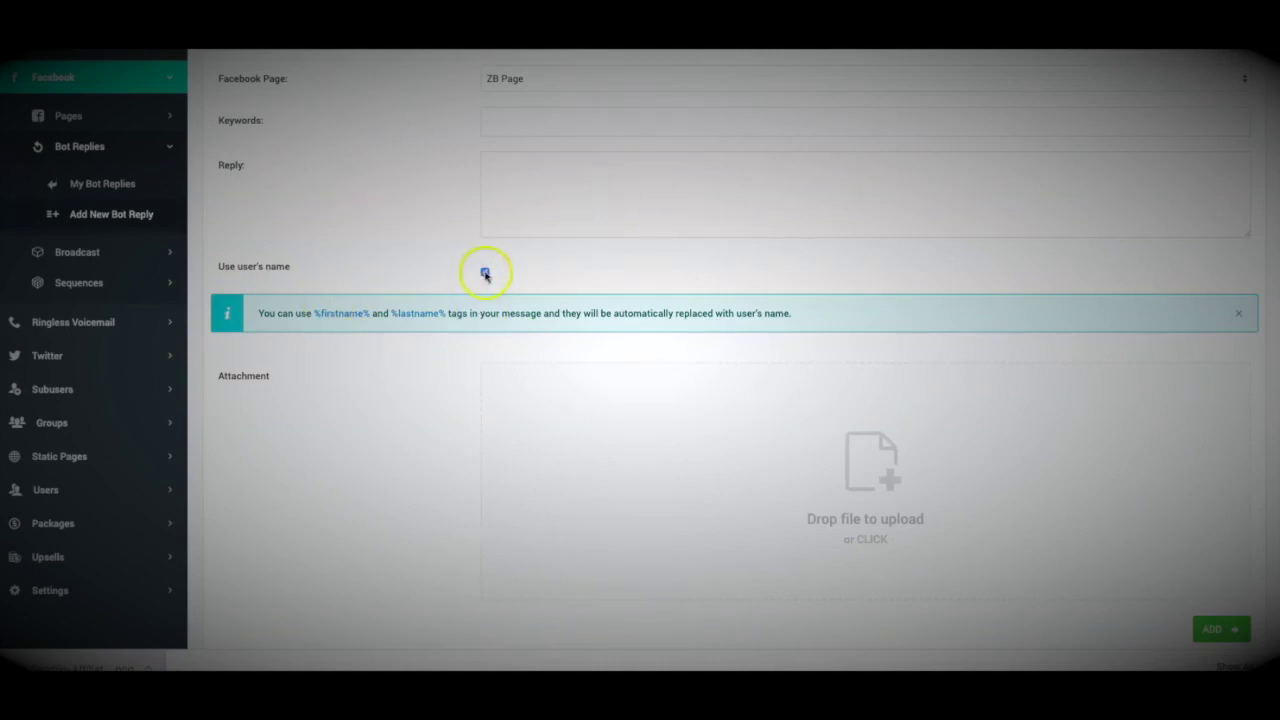
{"action": "left_click", "coordinate": [485, 272]}
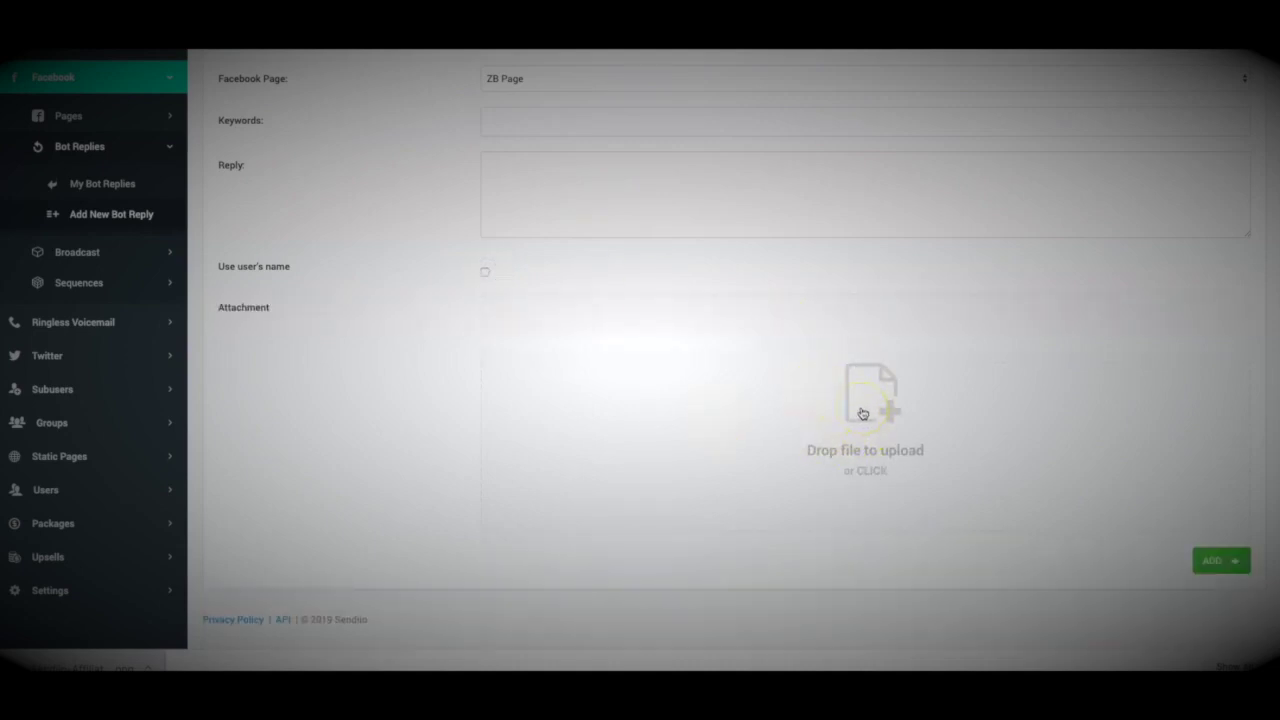
{"action": "left_click", "coordinate": [863, 418]}
{"action": "scroll", "coordinate": [530, 390], "scroll_direction": "up", "scroll_amount": 1}
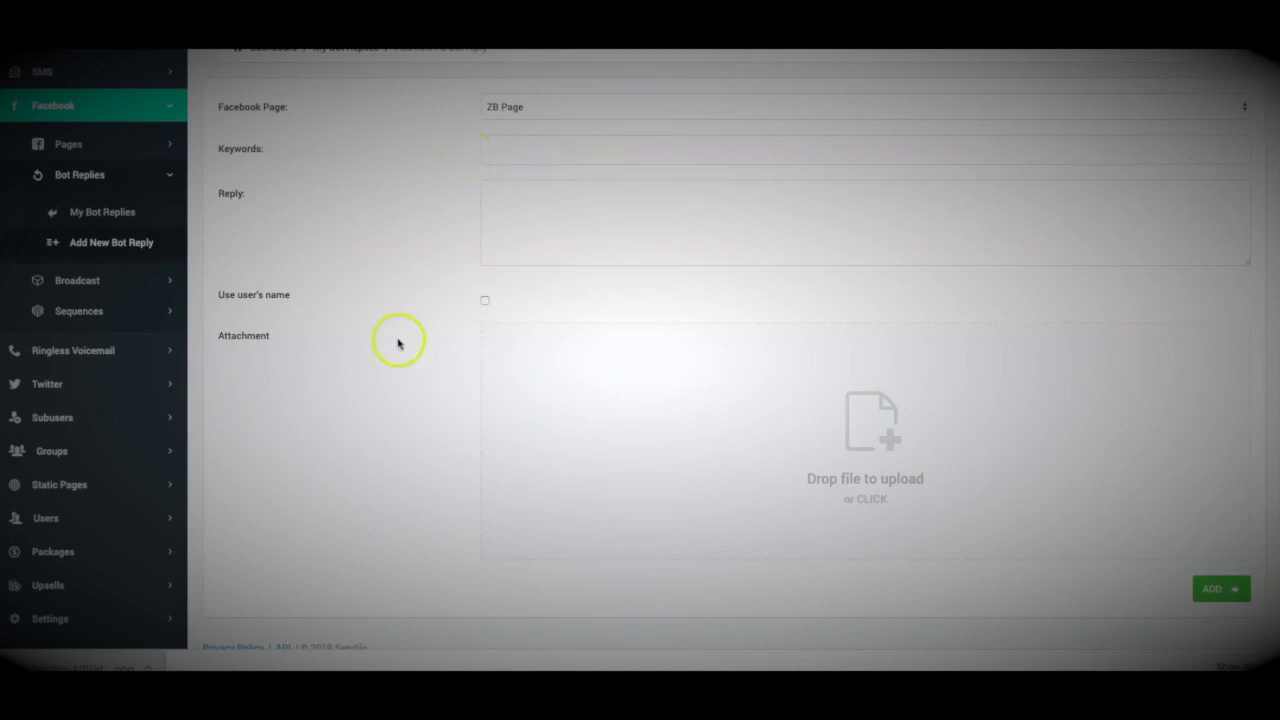
Step: Browse the Facebook Broadcast and Sequences menus, then go to Groups > My Groups
{"action": "left_click", "coordinate": [91, 280]}
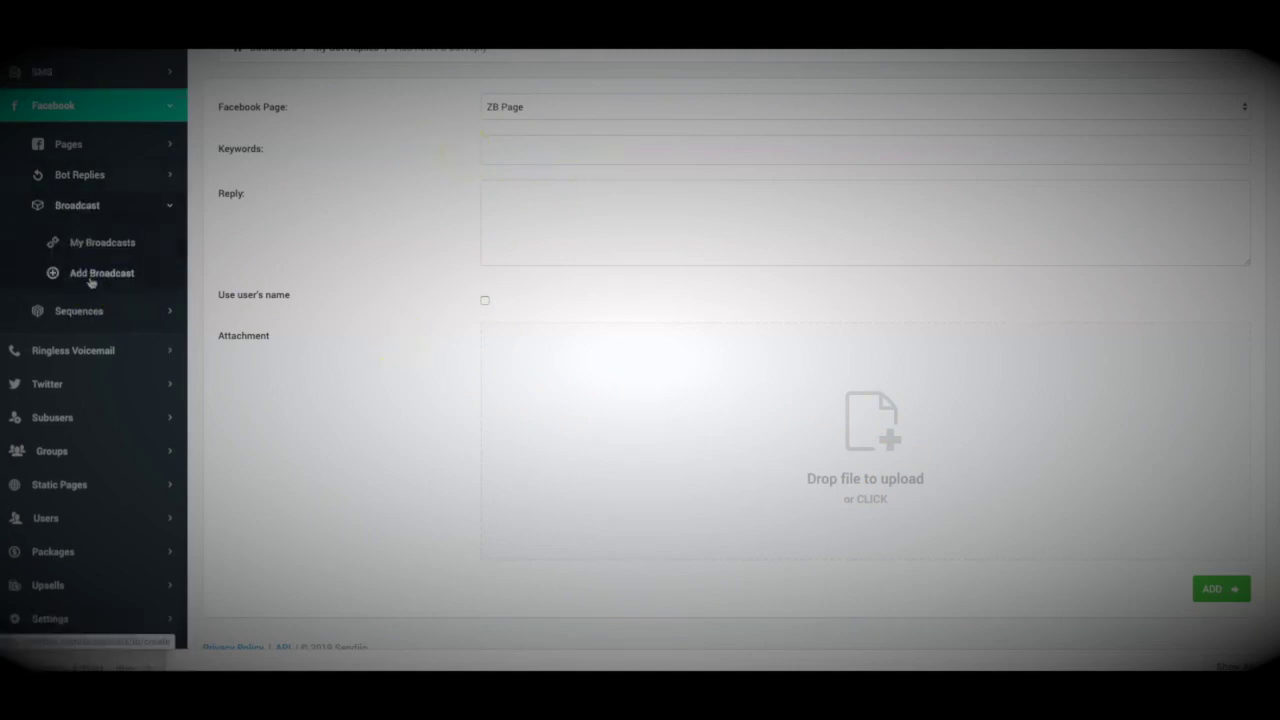
{"action": "left_click", "coordinate": [95, 307]}
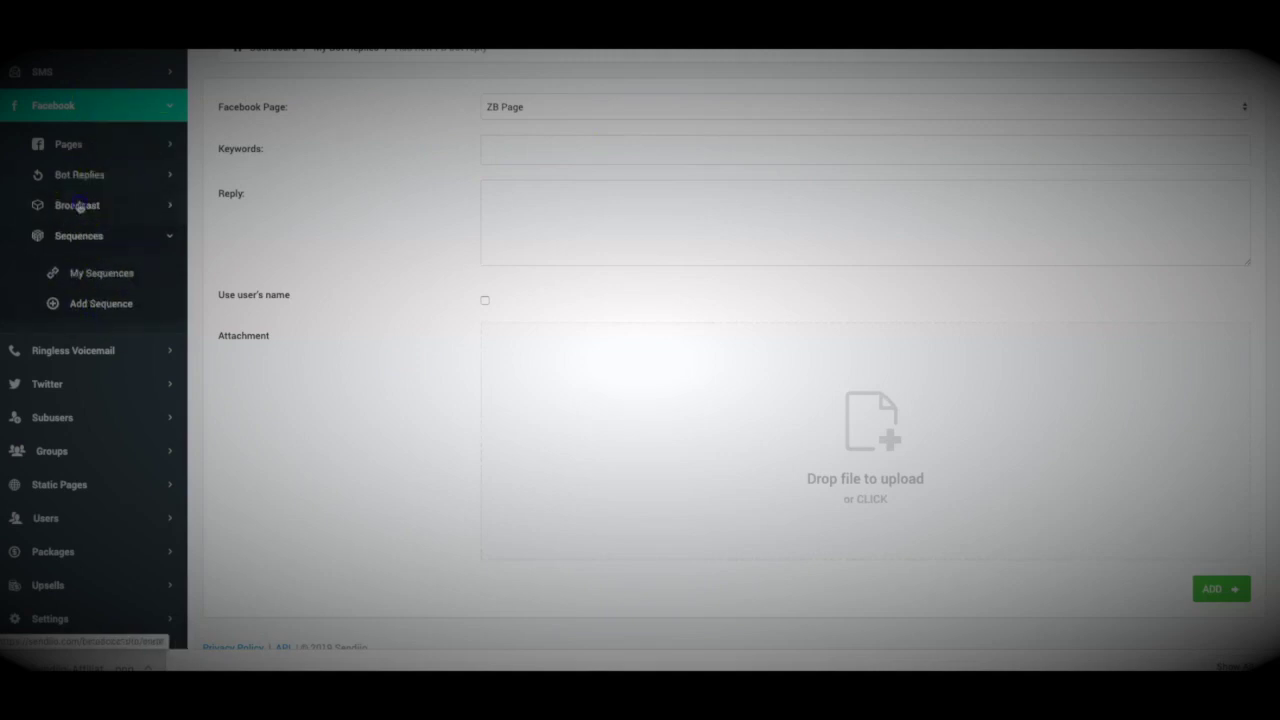
{"action": "left_click", "coordinate": [85, 206]}
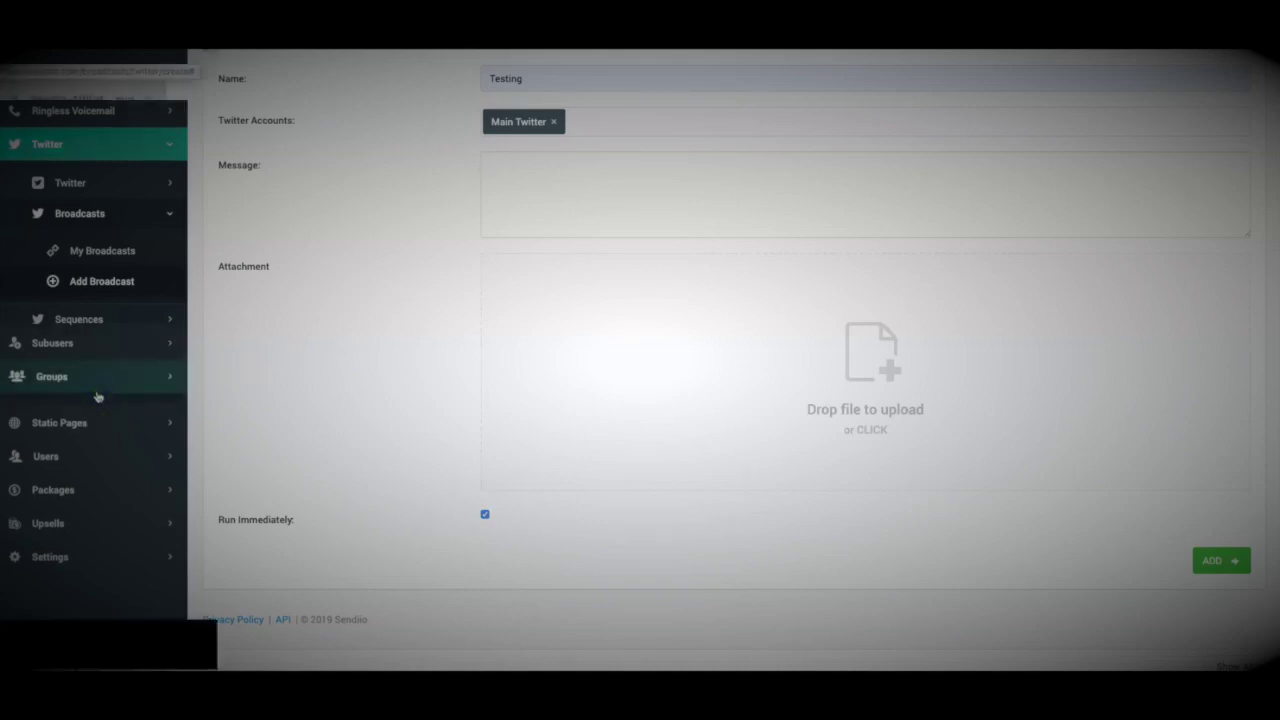
{"action": "left_click", "coordinate": [97, 395]}
{"action": "left_click", "coordinate": [90, 252]}
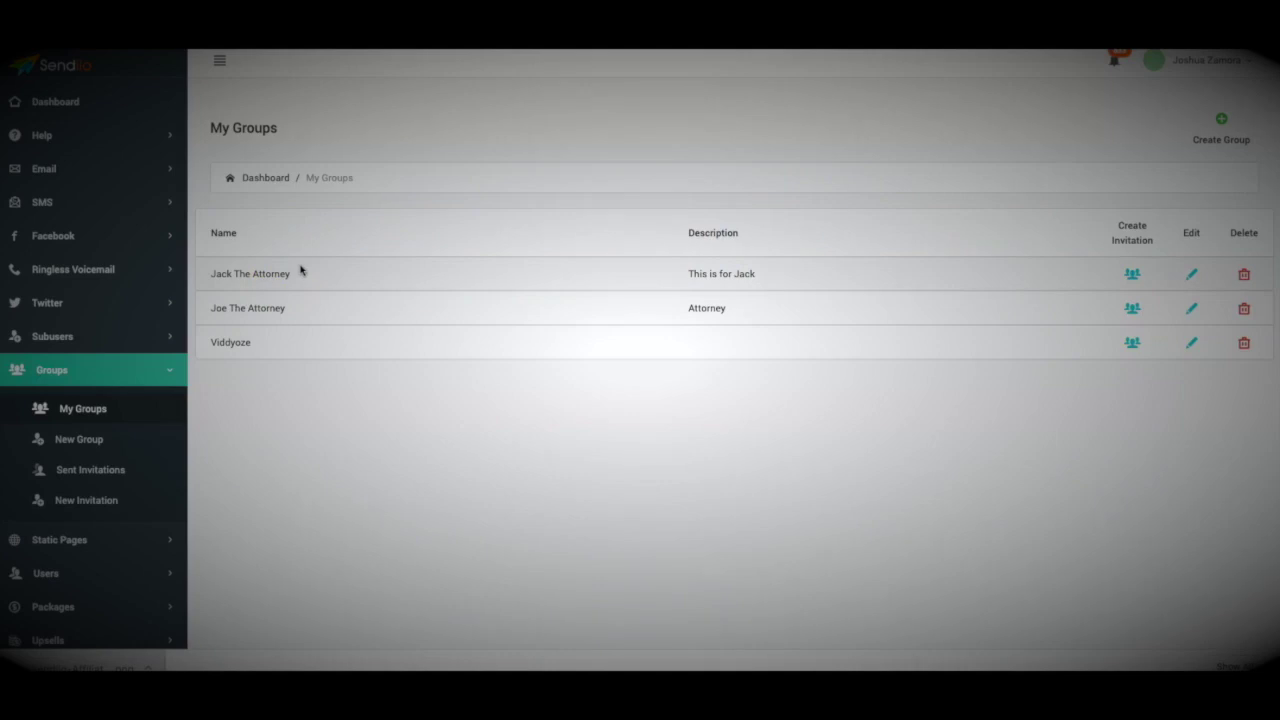
Step: Bring up the Sendiio sales page pitching the Swiss Army of autoresponders
{"action": "left_click", "coordinate": [516, 308]}
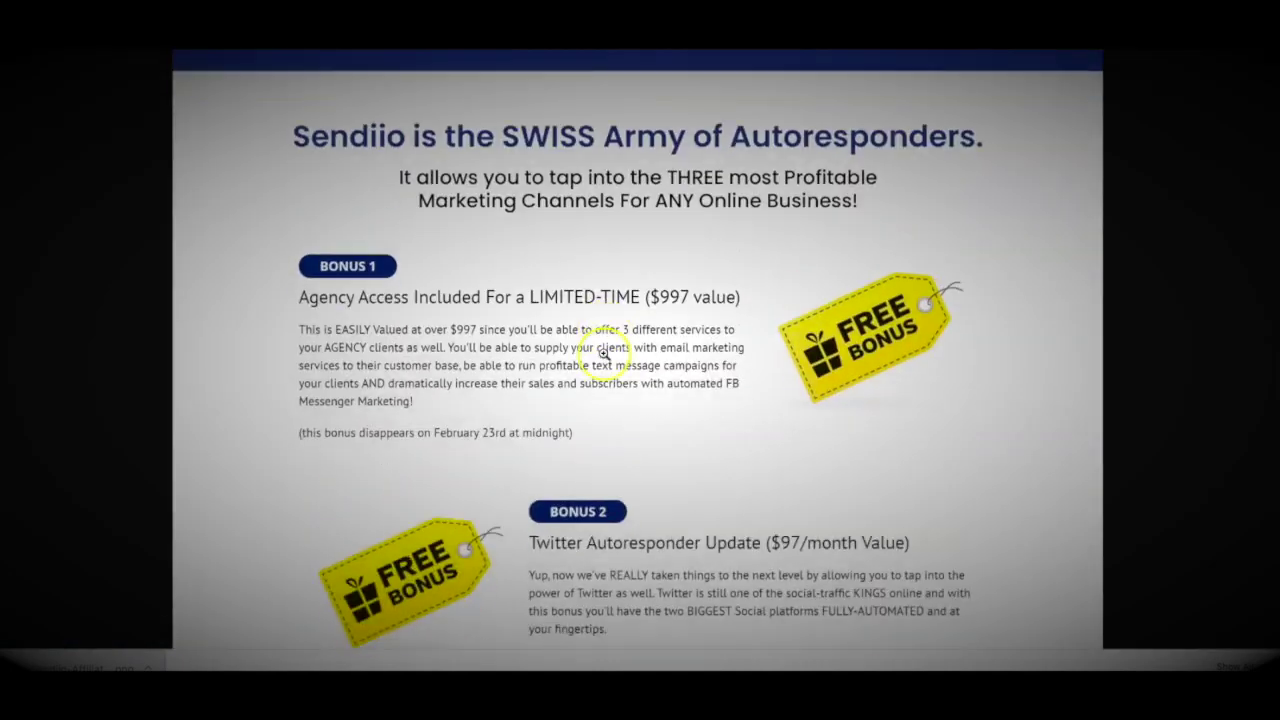
Step: Scroll through Bonus 1 to Bonus 5, ending back on Agency Access
{"action": "scroll", "coordinate": [646, 337], "scroll_direction": "down", "scroll_amount": 3}
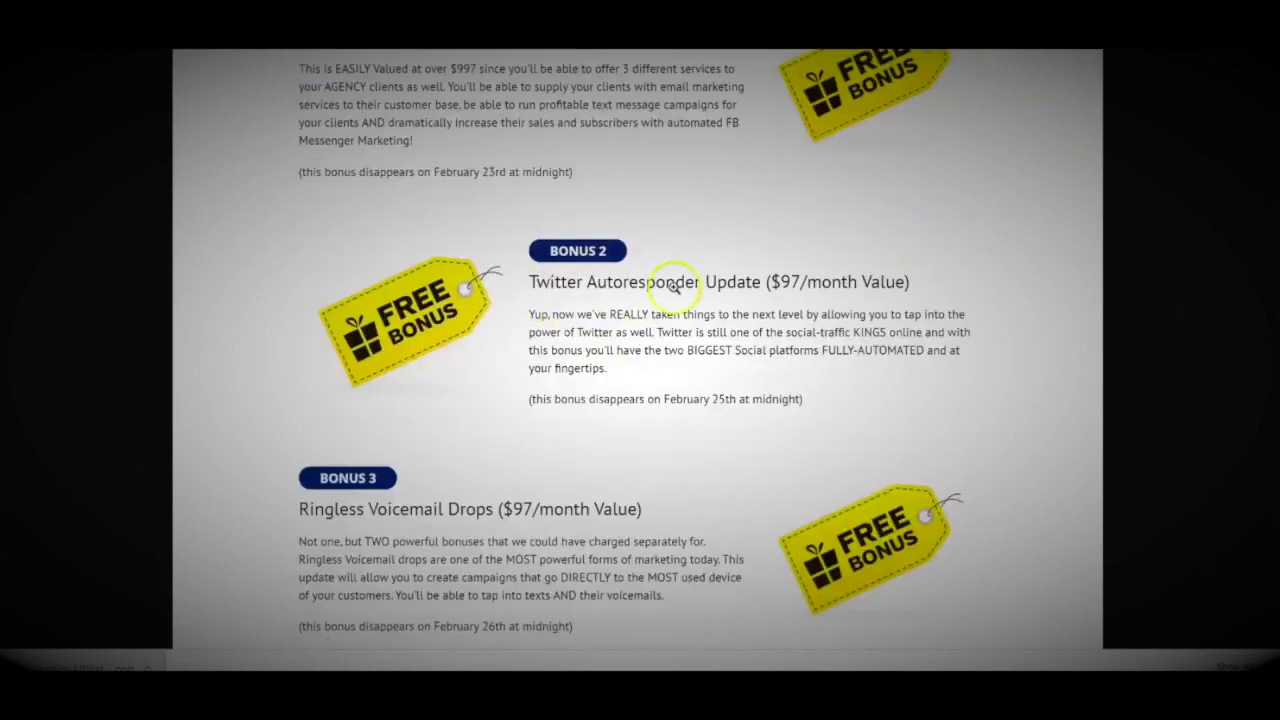
{"action": "scroll", "coordinate": [674, 288], "scroll_direction": "down", "scroll_amount": 1}
{"action": "scroll", "coordinate": [676, 292], "scroll_direction": "down", "scroll_amount": 1}
{"action": "scroll", "coordinate": [677, 280], "scroll_direction": "down", "scroll_amount": 2}
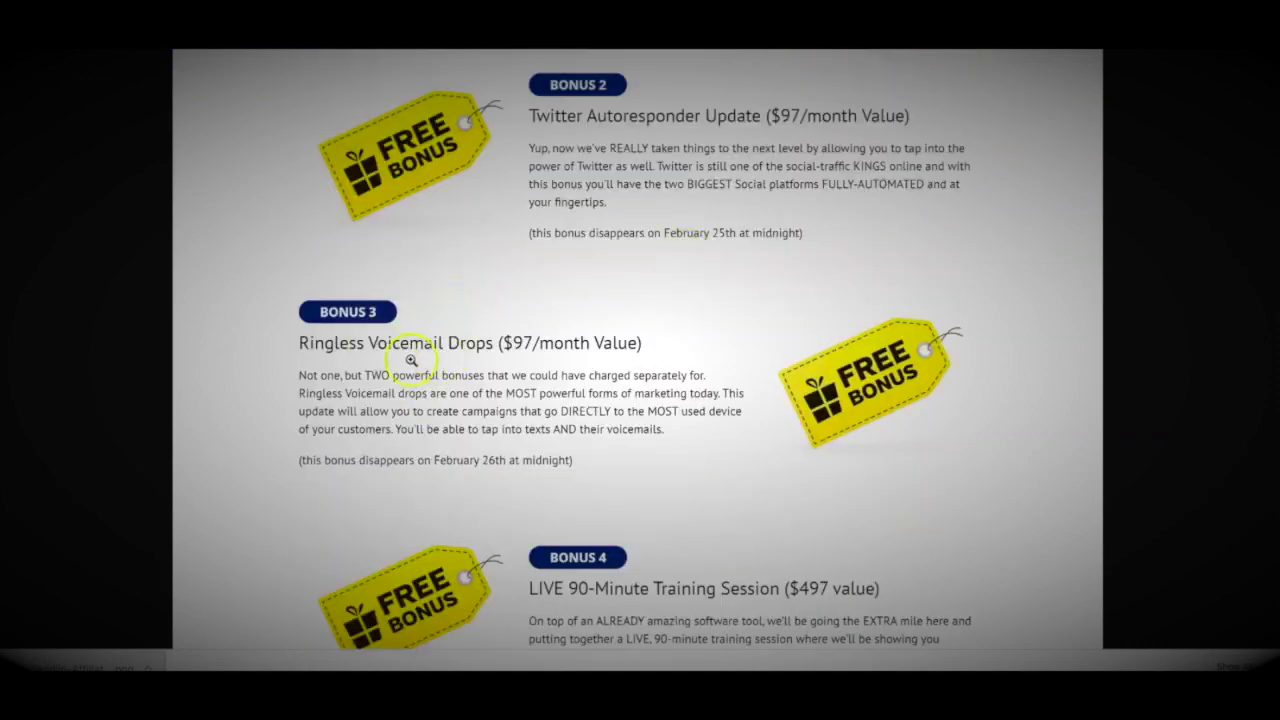
{"action": "scroll", "coordinate": [543, 180], "scroll_direction": "up", "scroll_amount": 2}
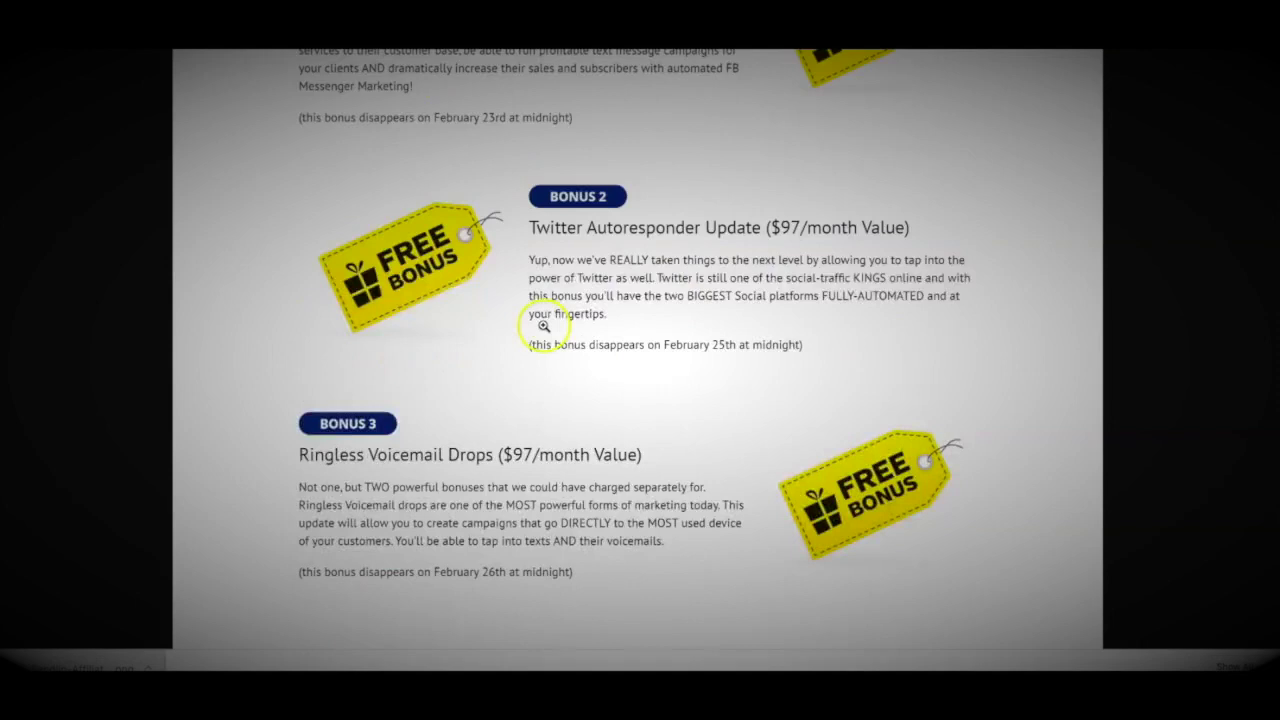
{"action": "scroll", "coordinate": [533, 327], "scroll_direction": "up", "scroll_amount": 2}
{"action": "scroll", "coordinate": [603, 434], "scroll_direction": "down", "scroll_amount": 5}
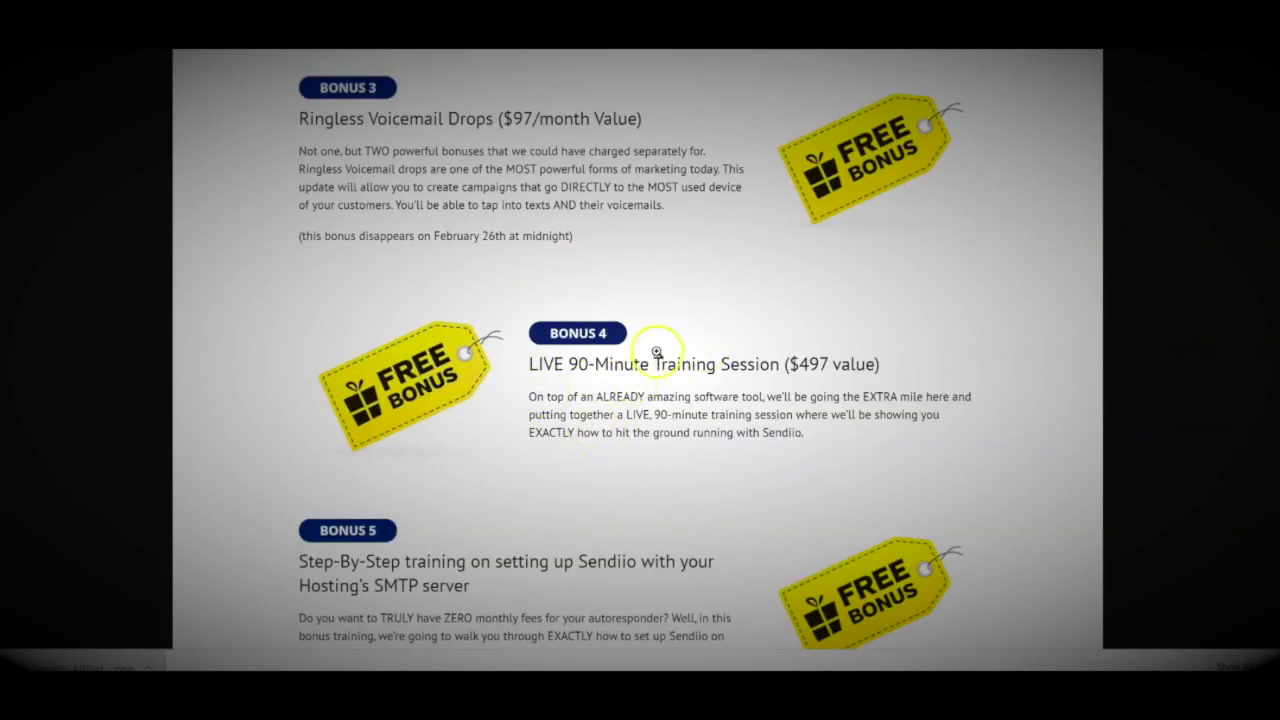
{"action": "scroll", "coordinate": [654, 386], "scroll_direction": "down", "scroll_amount": 2}
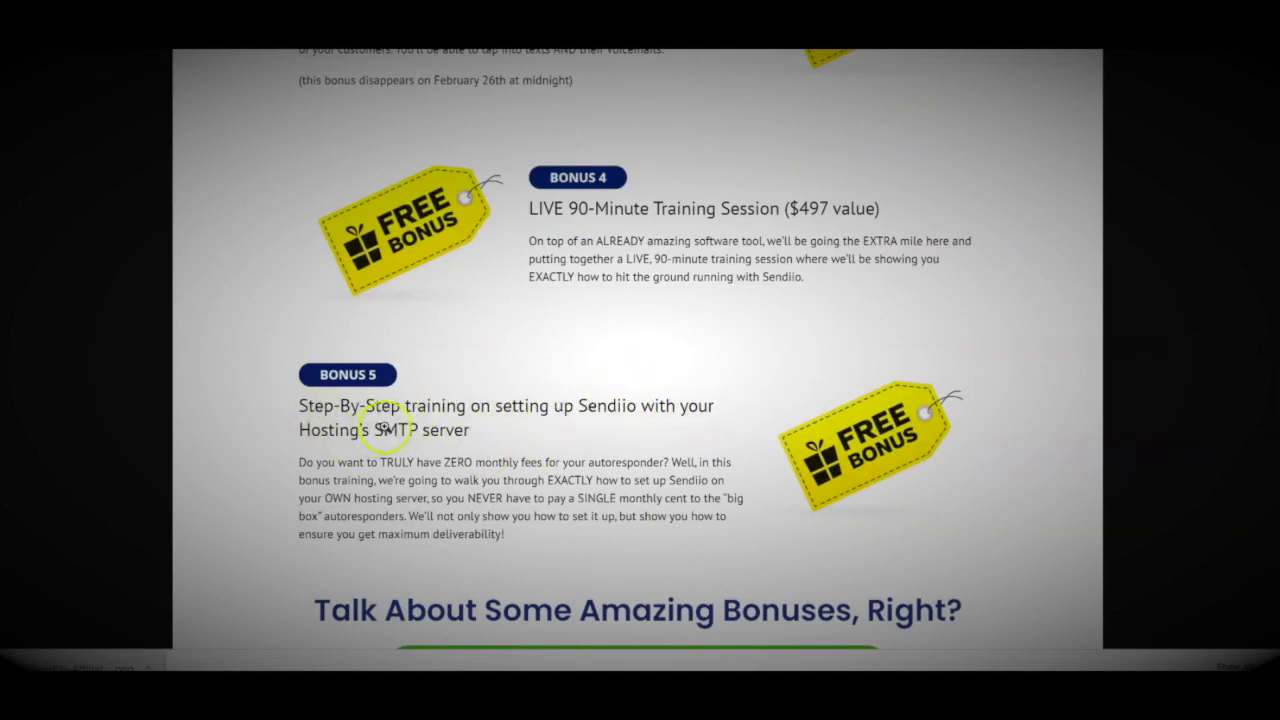
{"action": "scroll", "coordinate": [383, 428], "scroll_direction": "up", "scroll_amount": 2}
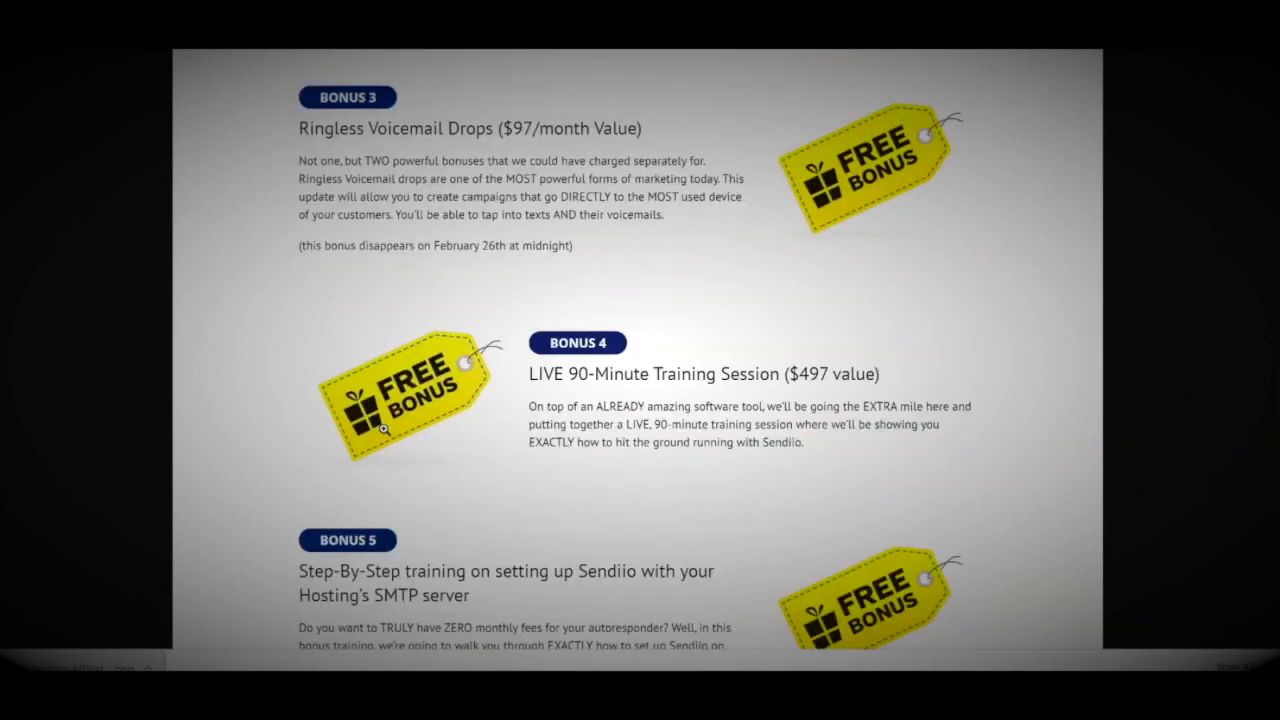
{"action": "scroll", "coordinate": [383, 428], "scroll_direction": "up", "scroll_amount": 4}
{"action": "scroll", "coordinate": [383, 428], "scroll_direction": "up", "scroll_amount": 2}
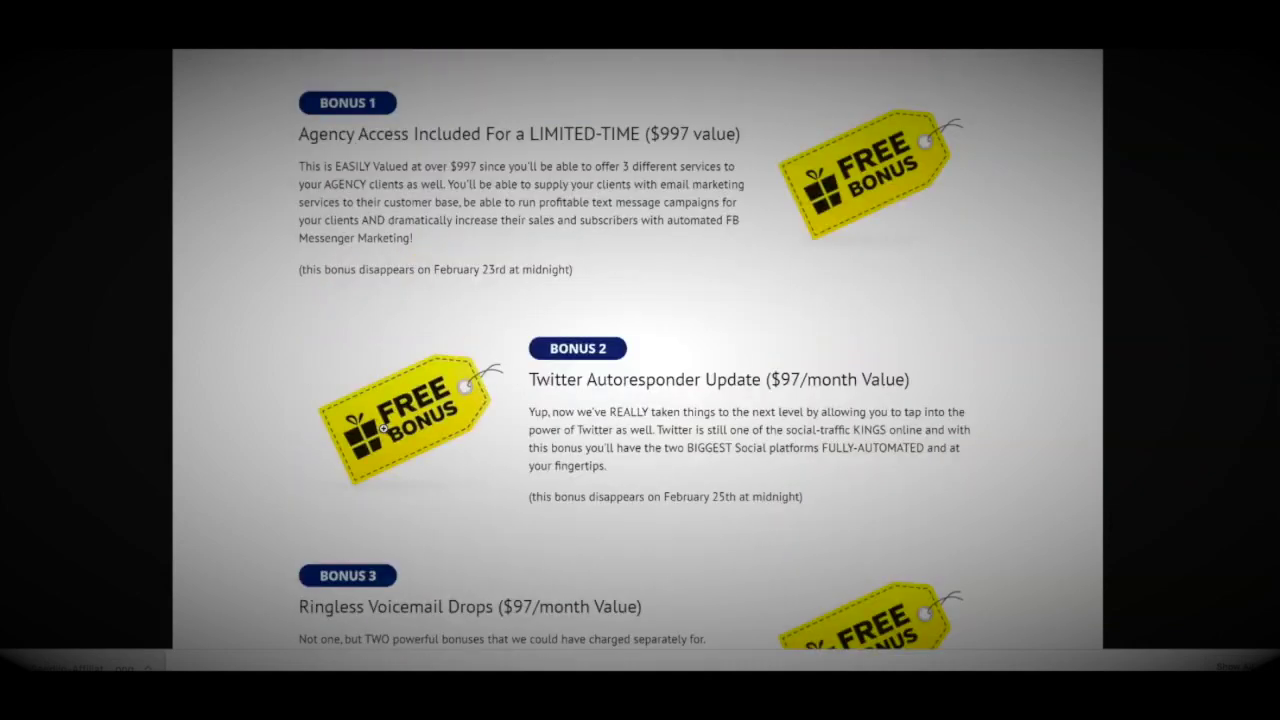